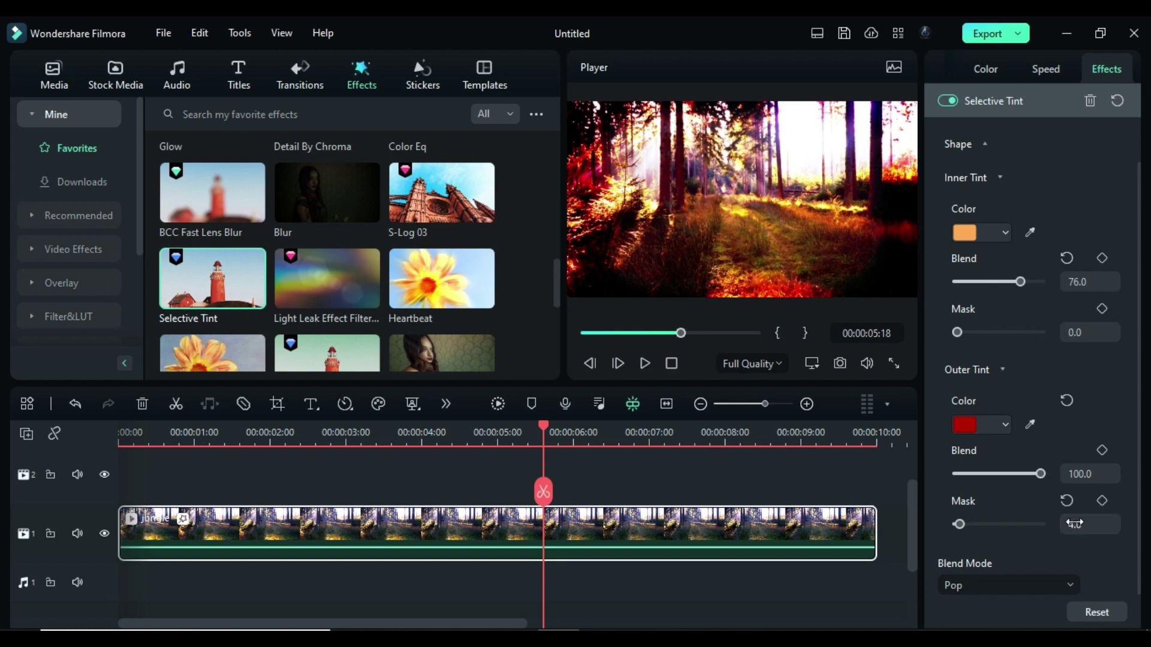
- Set the jungle clip's exposure to -67 and brightness to -69
{"action": "left_click", "coordinate": [985, 69]}
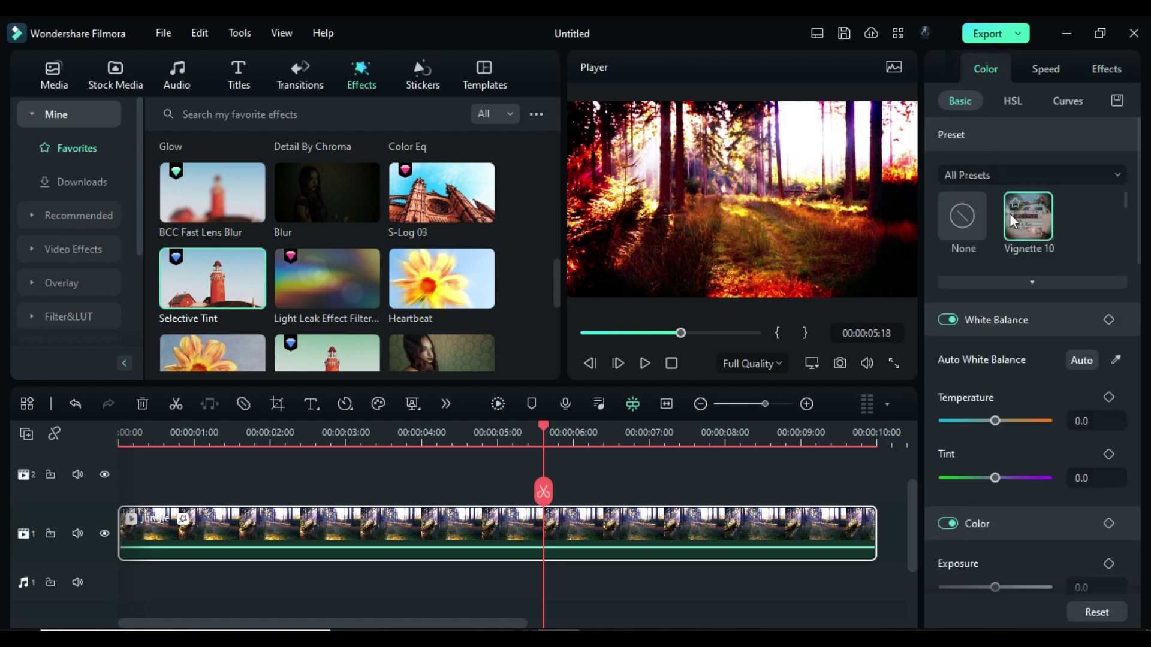
{"action": "left_click", "coordinate": [1087, 537]}
{"action": "type", "text": "-"}
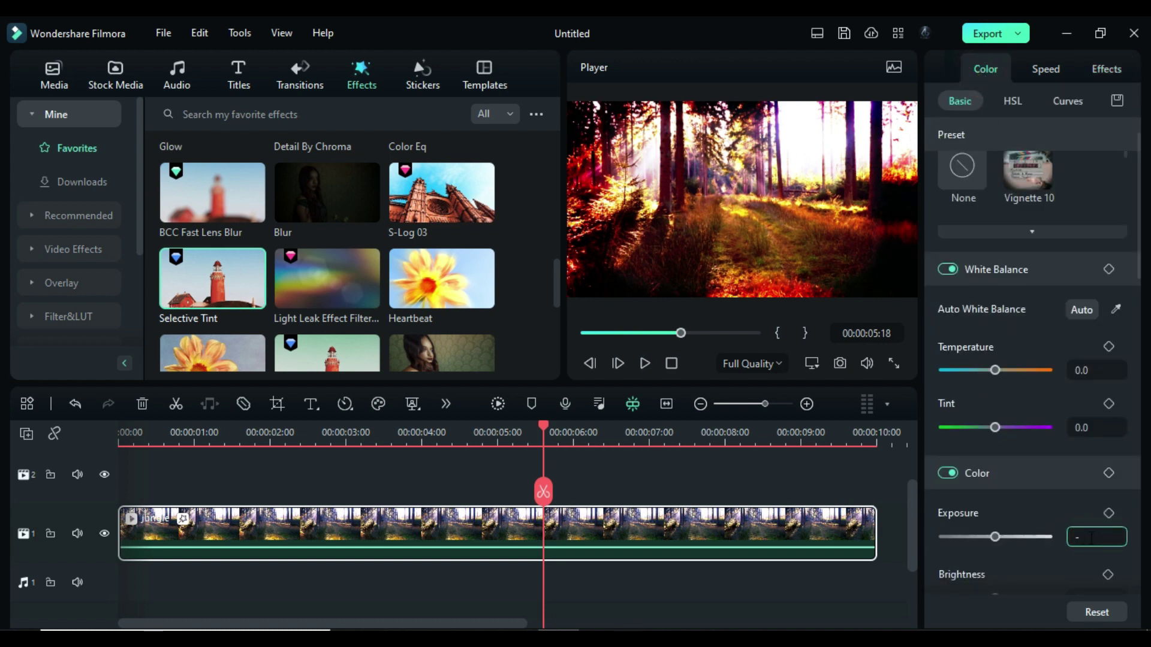
{"action": "type", "text": "67"}
{"action": "key", "text": "Return"}
{"action": "scroll", "coordinate": [1091, 540], "scroll_direction": "down", "scroll_amount": 1}
{"action": "left_click", "coordinate": [1092, 548]}
{"action": "type", "text": "-"}
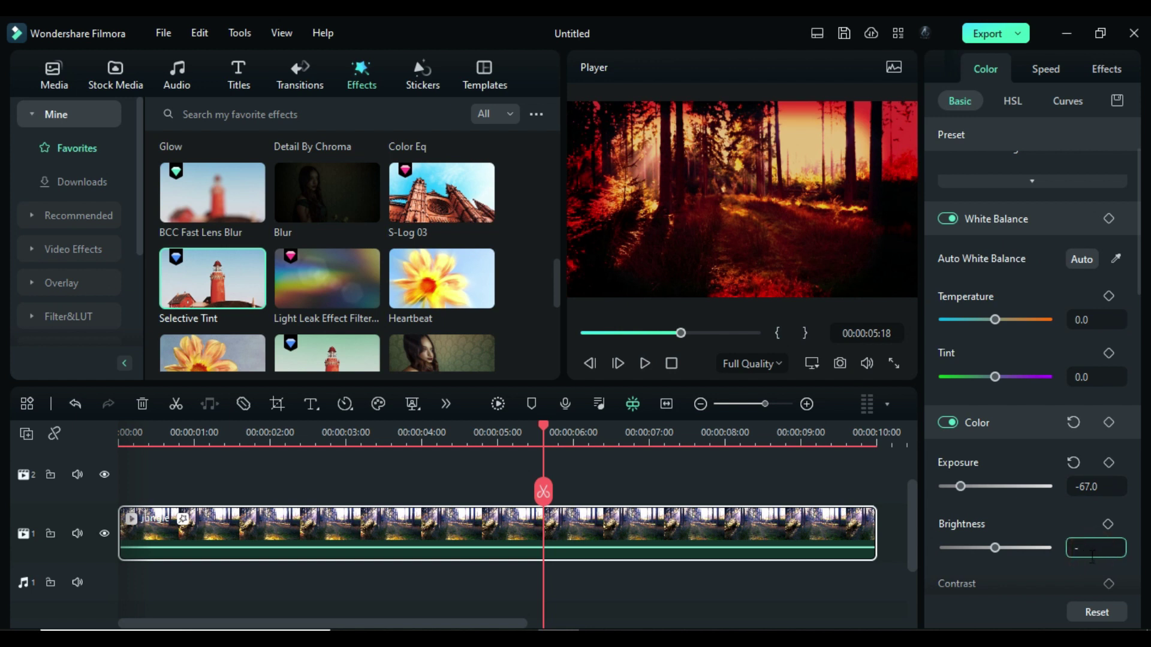
{"action": "type", "text": "69"}
{"action": "key", "text": "Return"}
- Set the jungle clip's contrast to -3 and vibrance to about -90
{"action": "scroll", "coordinate": [1094, 539], "scroll_direction": "down", "scroll_amount": 2}
{"action": "left_click", "coordinate": [1100, 505]}
{"action": "type", "text": "-"}
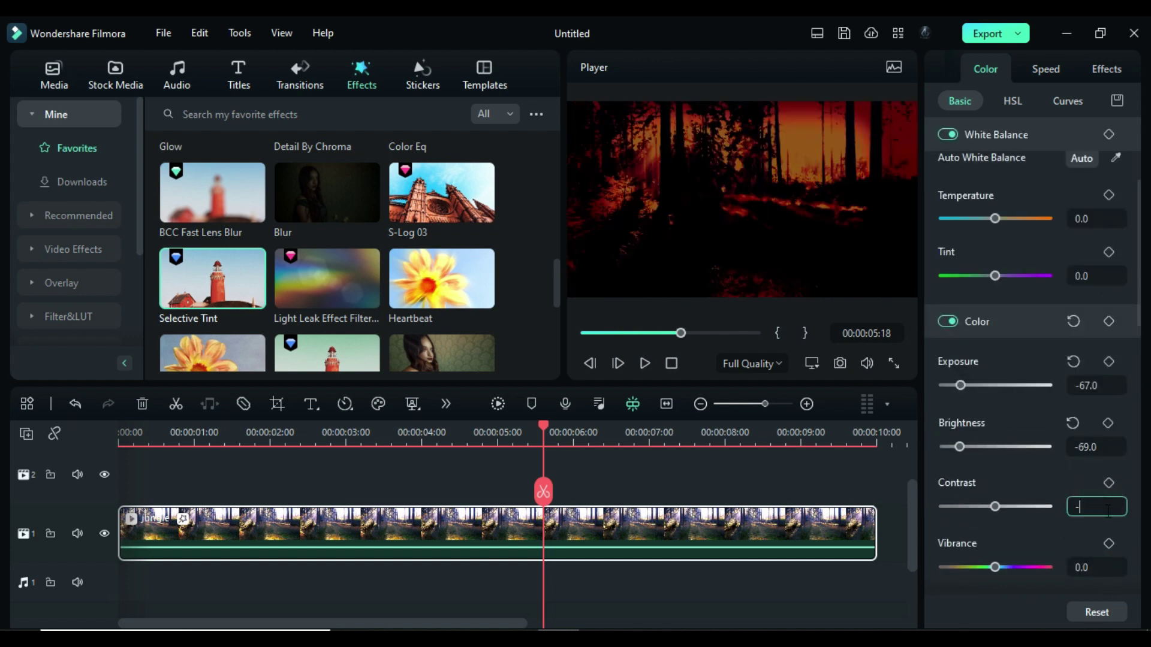
{"action": "type", "text": "3"}
{"action": "key", "text": "Return"}
{"action": "scroll", "coordinate": [1105, 510], "scroll_direction": "down", "scroll_amount": 1}
{"action": "left_click", "coordinate": [1098, 518]}
{"action": "type", "text": "-"}
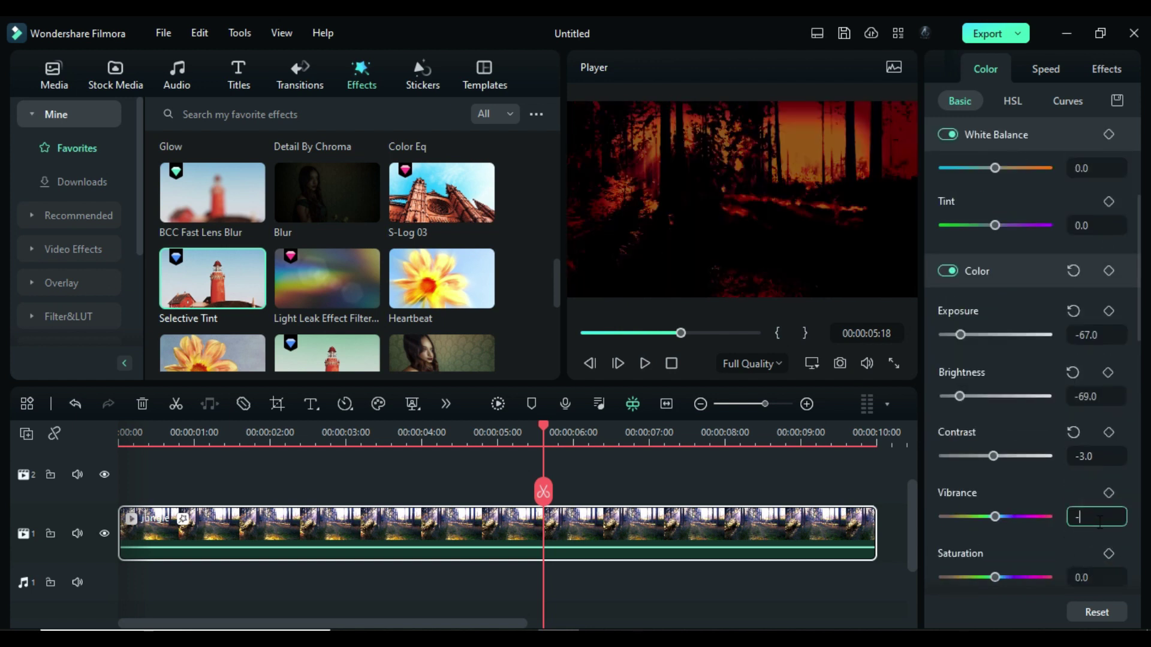
{"action": "type", "text": "89"}
{"action": "key", "text": "Return"}
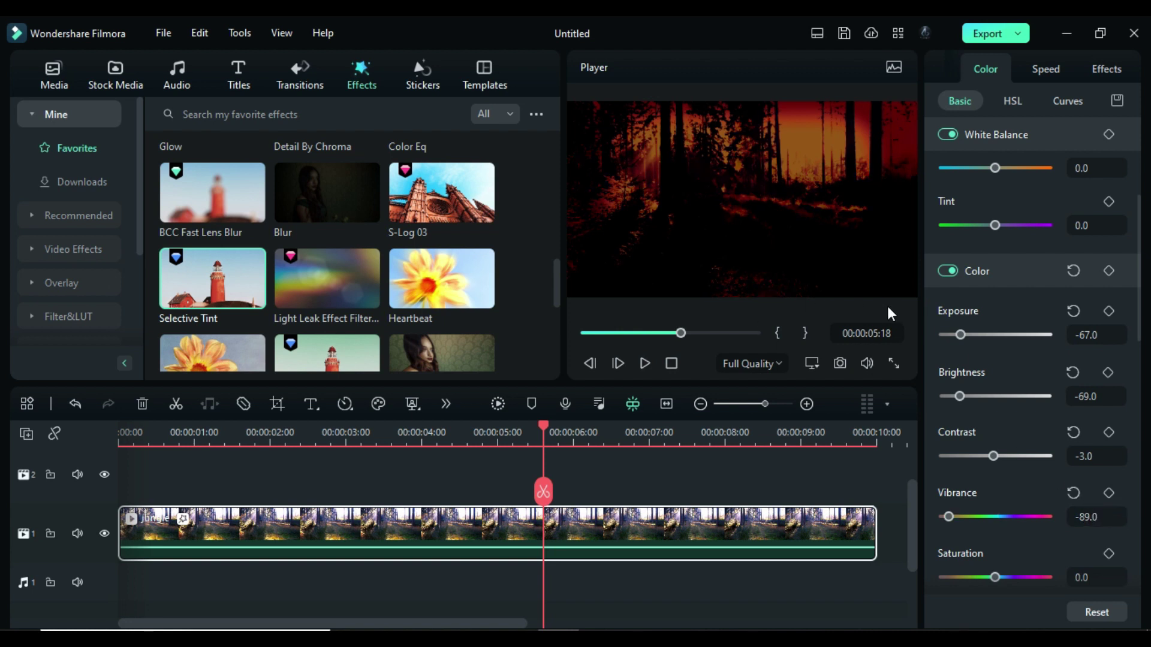
{"action": "mouse_move", "coordinate": [954, 528]}
{"action": "left_mouse_down"}
{"action": "mouse_move", "coordinate": [1021, 523]}
{"action": "mouse_move", "coordinate": [951, 525]}
{"action": "left_mouse_up"}
- Search the recommended stickers for smoke and place "thick white smoke 1" on track 2 at the start of the timeline
{"action": "left_click", "coordinate": [421, 75]}
{"action": "left_click", "coordinate": [120, 117]}
{"action": "scroll", "coordinate": [455, 198], "scroll_direction": "down", "scroll_amount": 1}
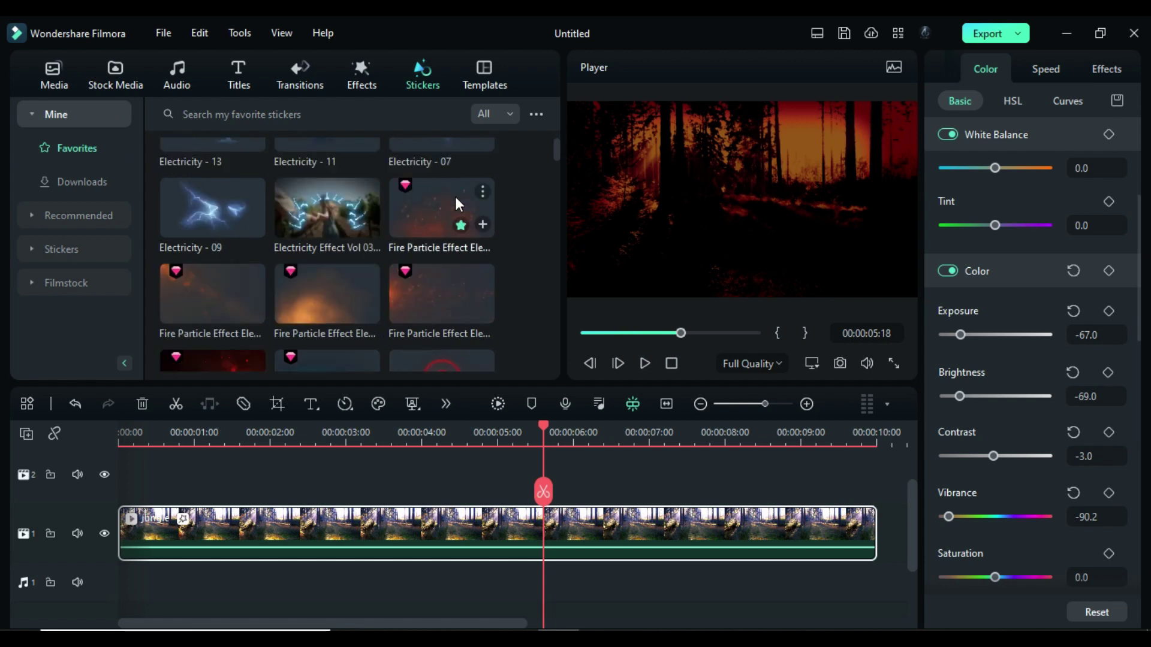
{"action": "scroll", "coordinate": [455, 196], "scroll_direction": "down", "scroll_amount": 1}
{"action": "left_click", "coordinate": [78, 215]}
{"action": "left_click", "coordinate": [293, 114]}
{"action": "type", "text": "smoke"}
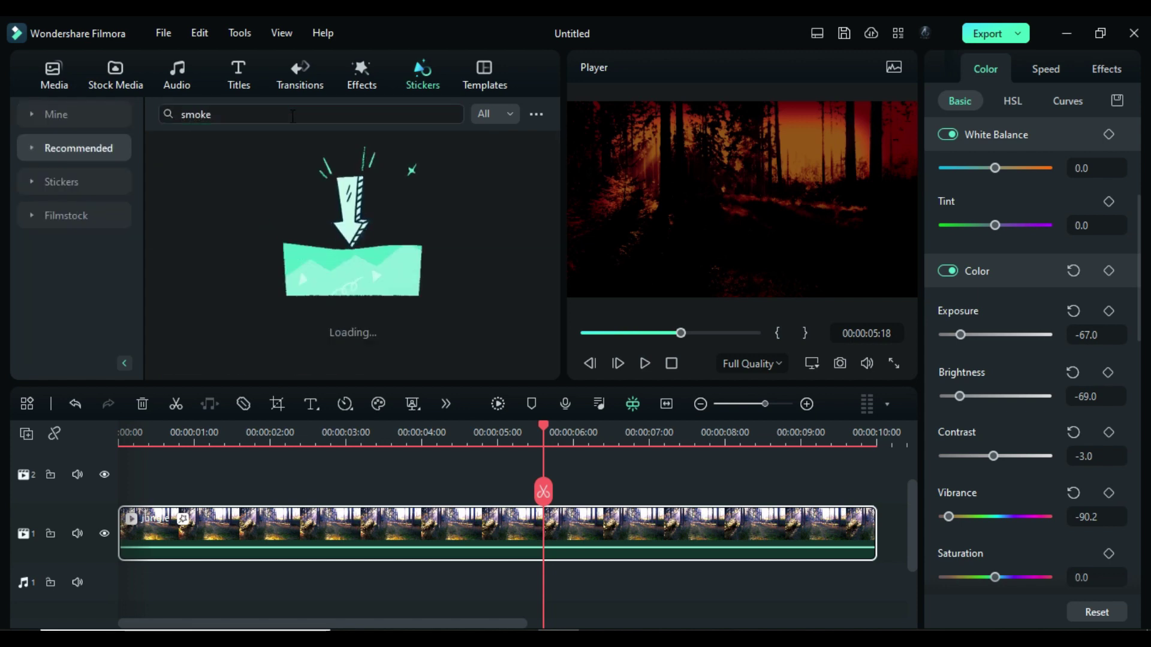
{"action": "scroll", "coordinate": [262, 292], "scroll_direction": "down", "scroll_amount": 3}
{"action": "left_click_drag", "start_coordinate": [261, 293], "coordinate": [143, 477]}
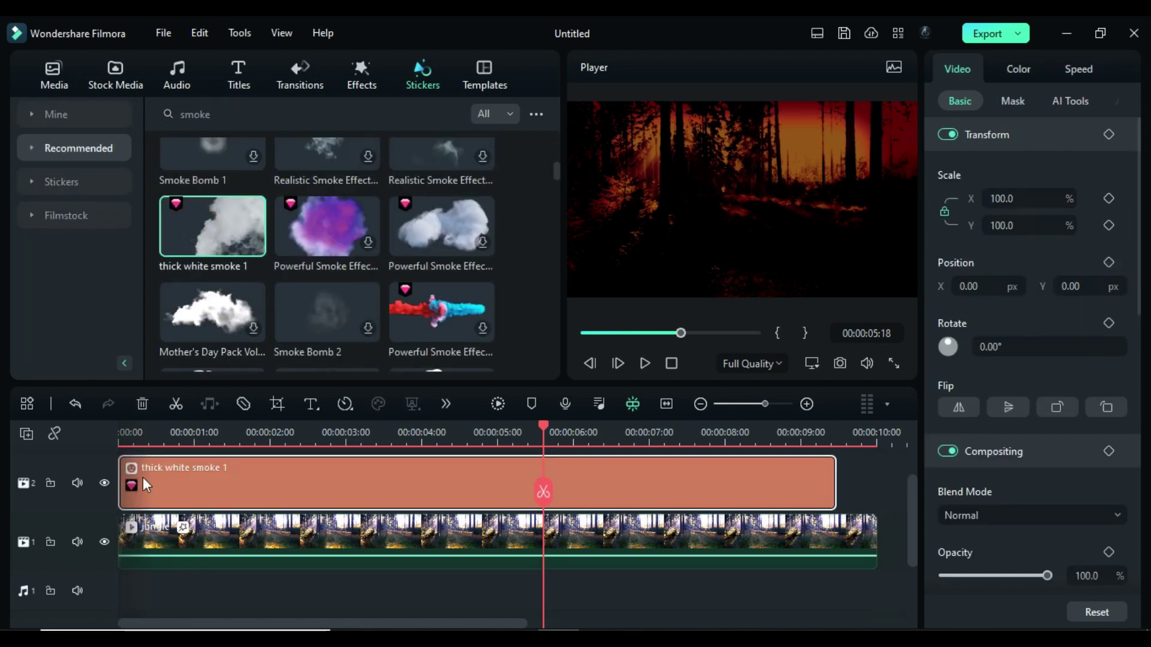
- Set the duration of the thick white smoke clip to 00:00:10:00
{"action": "left_click", "coordinate": [639, 488]}
{"action": "left_click", "coordinate": [1078, 69]}
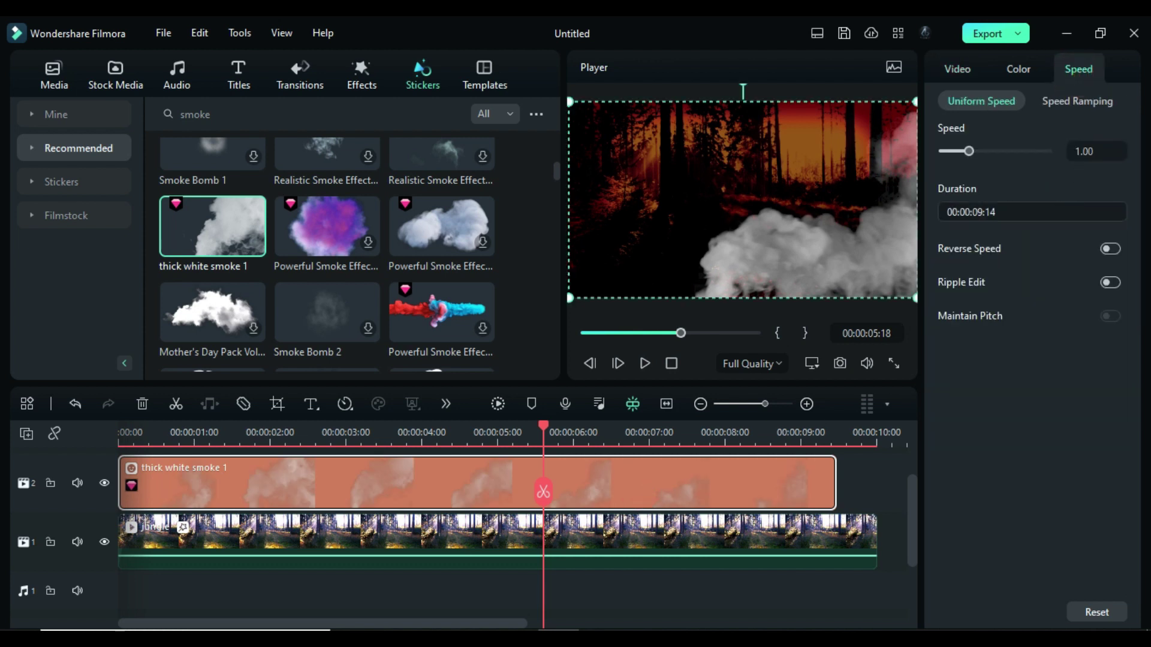
{"action": "left_click", "coordinate": [1067, 211]}
{"action": "type", "text": "10:"}
{"action": "type", "text": "000"}
{"action": "key", "text": "Return"}
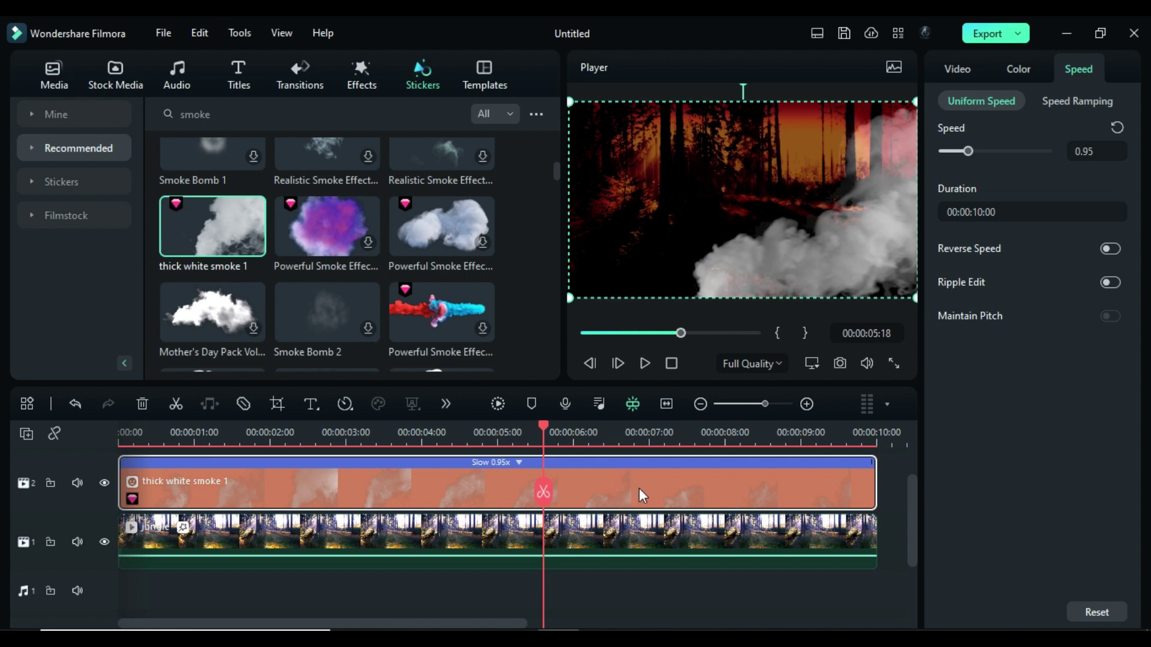
- Apply the favorite Tint effect to the smoke clip and set its color to dark orange
{"action": "left_click", "coordinate": [361, 75]}
{"action": "scroll", "coordinate": [308, 253], "scroll_direction": "down", "scroll_amount": 3}
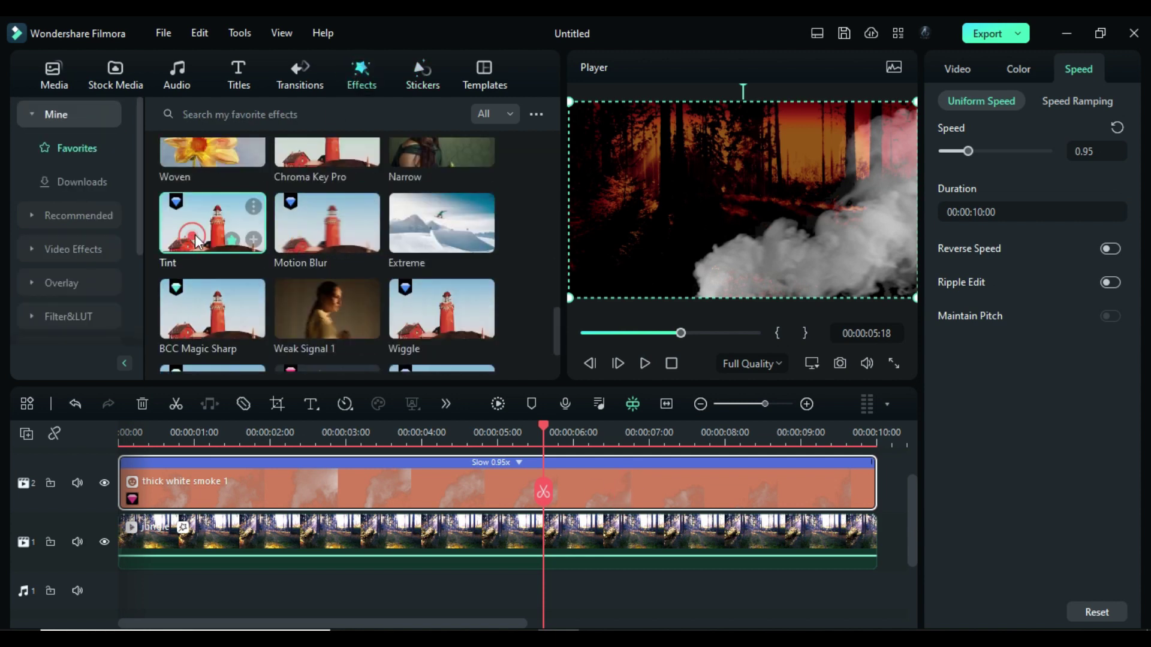
{"action": "left_click_drag", "start_coordinate": [213, 225], "coordinate": [396, 496]}
{"action": "left_click", "coordinate": [968, 223]}
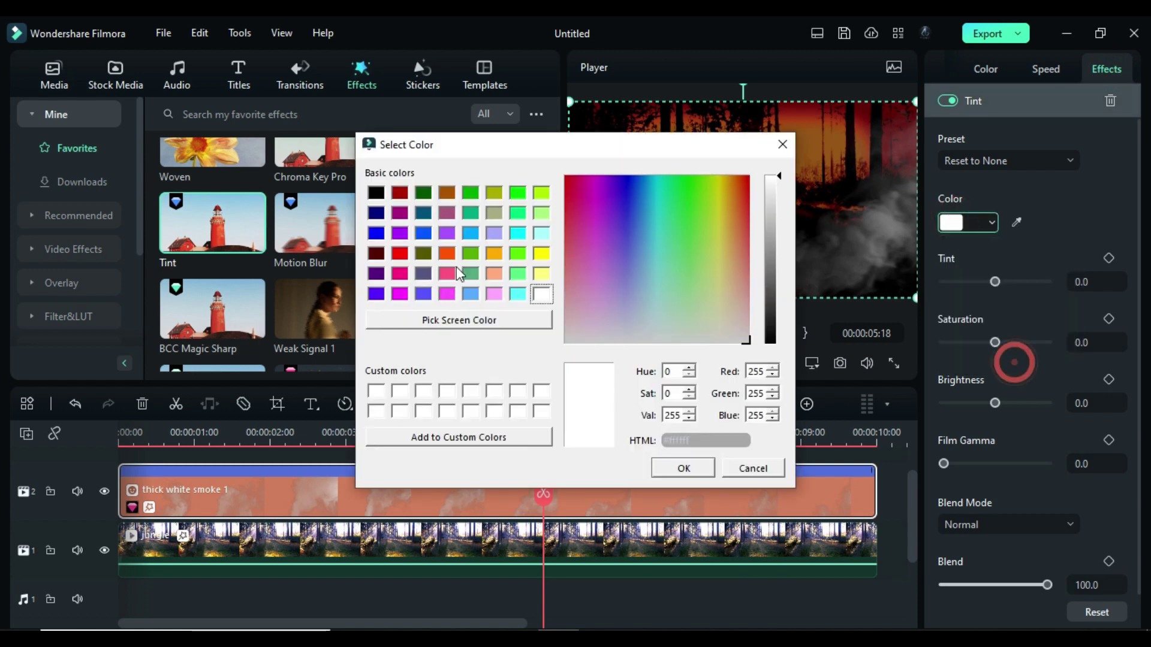
{"action": "left_click", "coordinate": [447, 253]}
{"action": "left_click", "coordinate": [683, 468]}
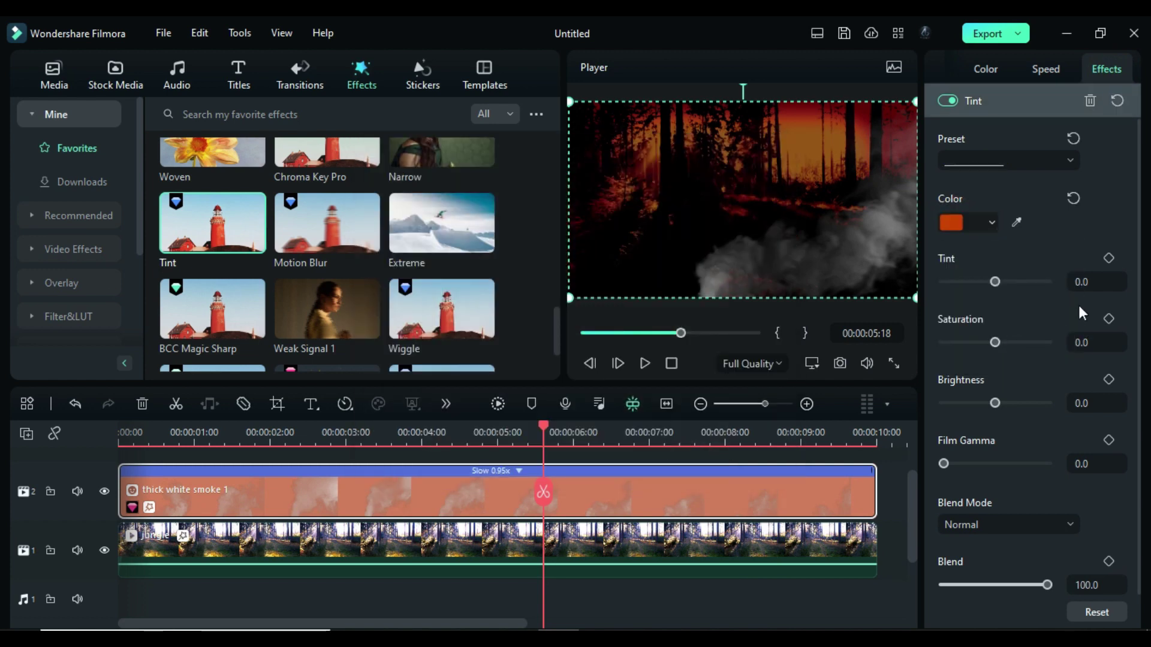
- Set the smoke clip's Tint effect to a tint of 92 and a saturation of 100
{"action": "left_click", "coordinate": [1082, 283]}
{"action": "type", "text": "92"}
{"action": "key", "text": "Return"}
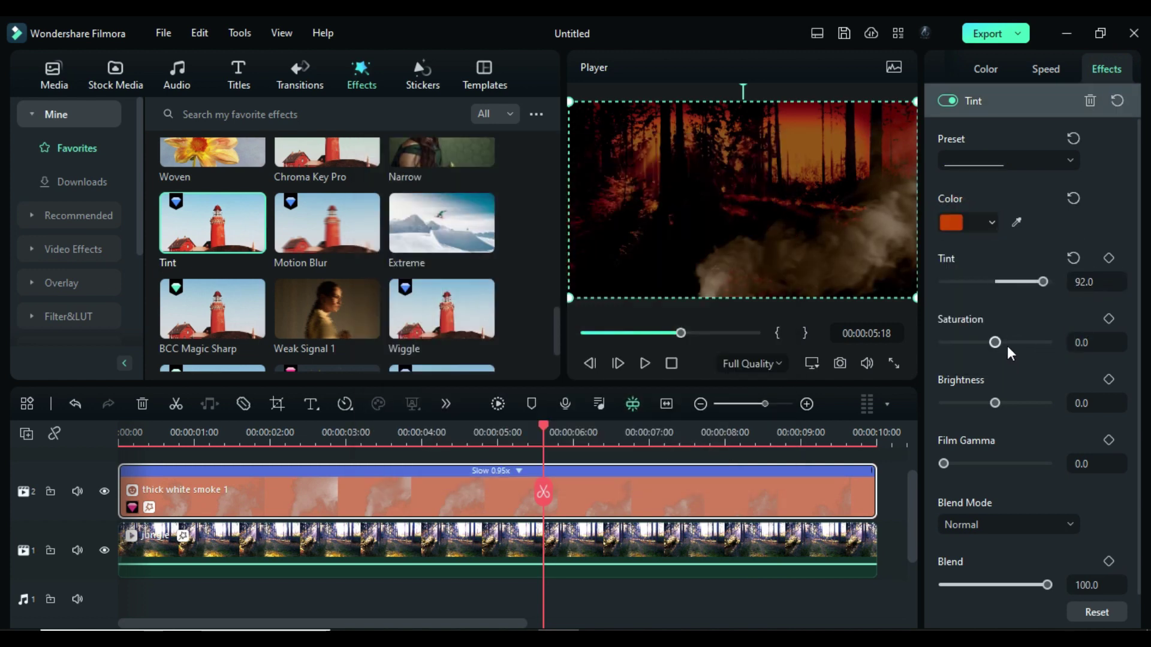
{"action": "left_click_drag", "start_coordinate": [1007, 345], "coordinate": [1049, 342]}
- Set the brightness of the smoke clip's Tint effect to -30 and its film gamma to 86
{"action": "left_click", "coordinate": [1088, 402]}
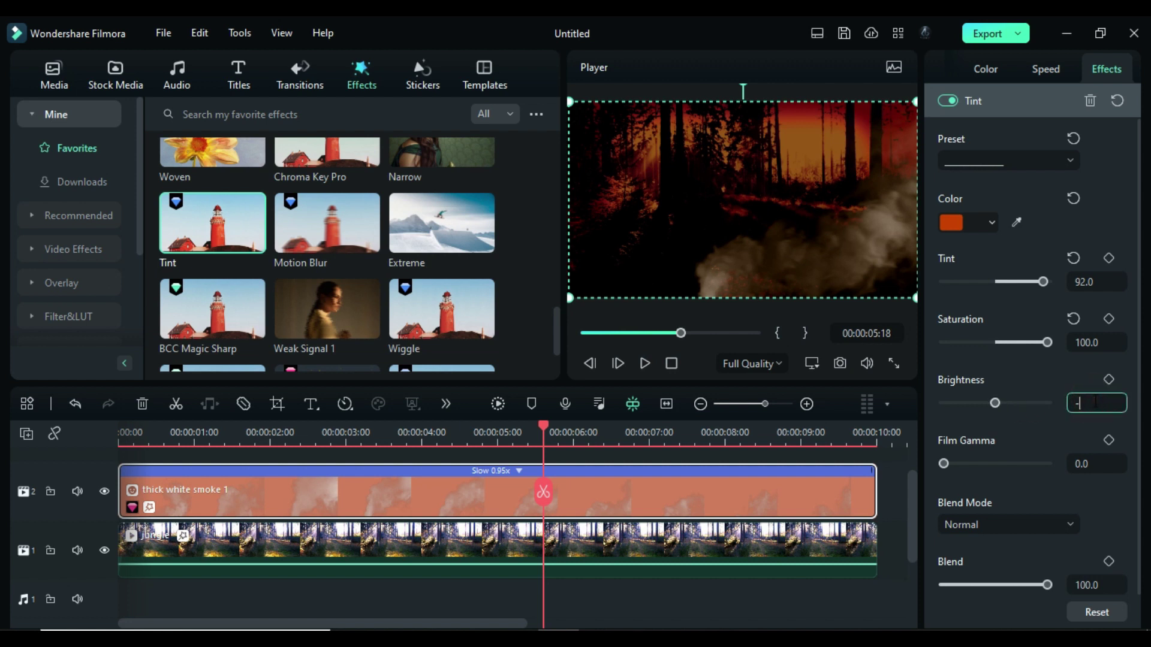
{"action": "type", "text": "-30"}
{"action": "key", "text": "Return"}
{"action": "left_click", "coordinate": [1096, 465]}
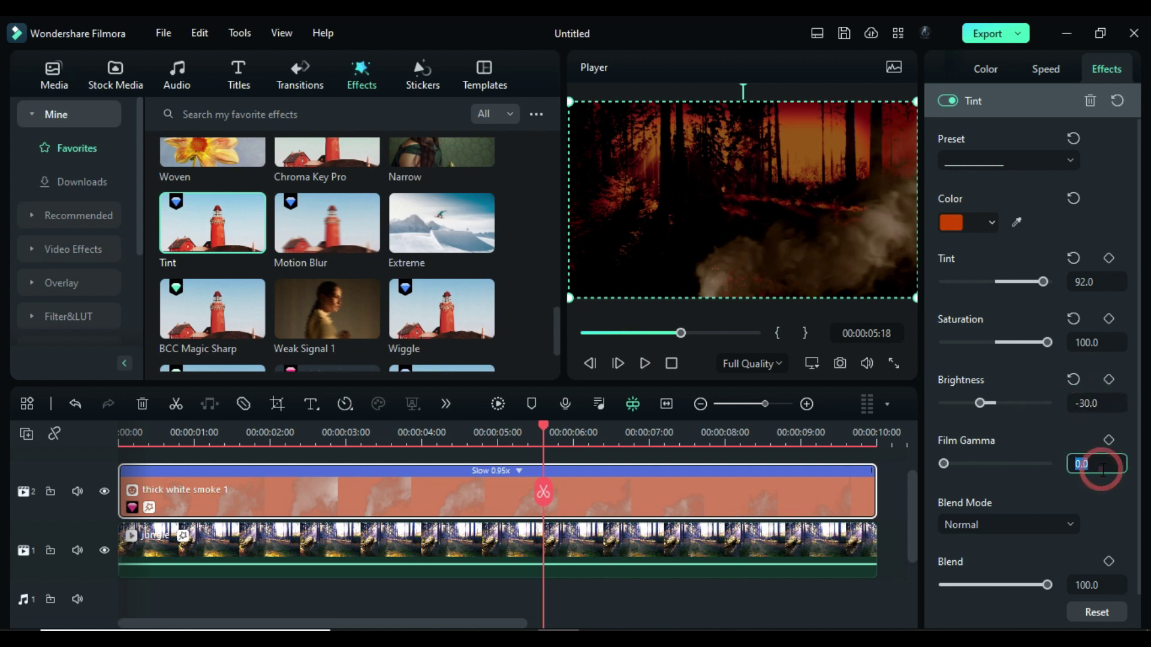
{"action": "type", "text": "86"}
{"action": "key", "text": "Return"}
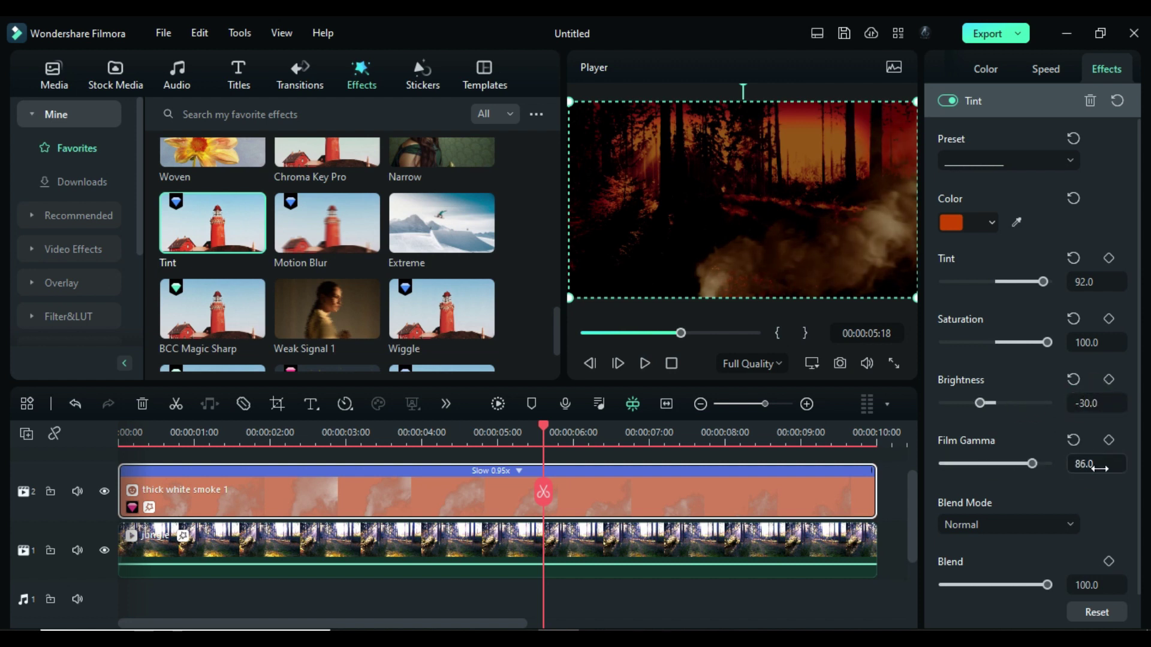
- Correct the smoke clip's color with brightness 100, vibrance 100 and exposure about -69
{"action": "left_click", "coordinate": [975, 74]}
{"action": "left_click_drag", "start_coordinate": [995, 396], "coordinate": [1015, 400]}
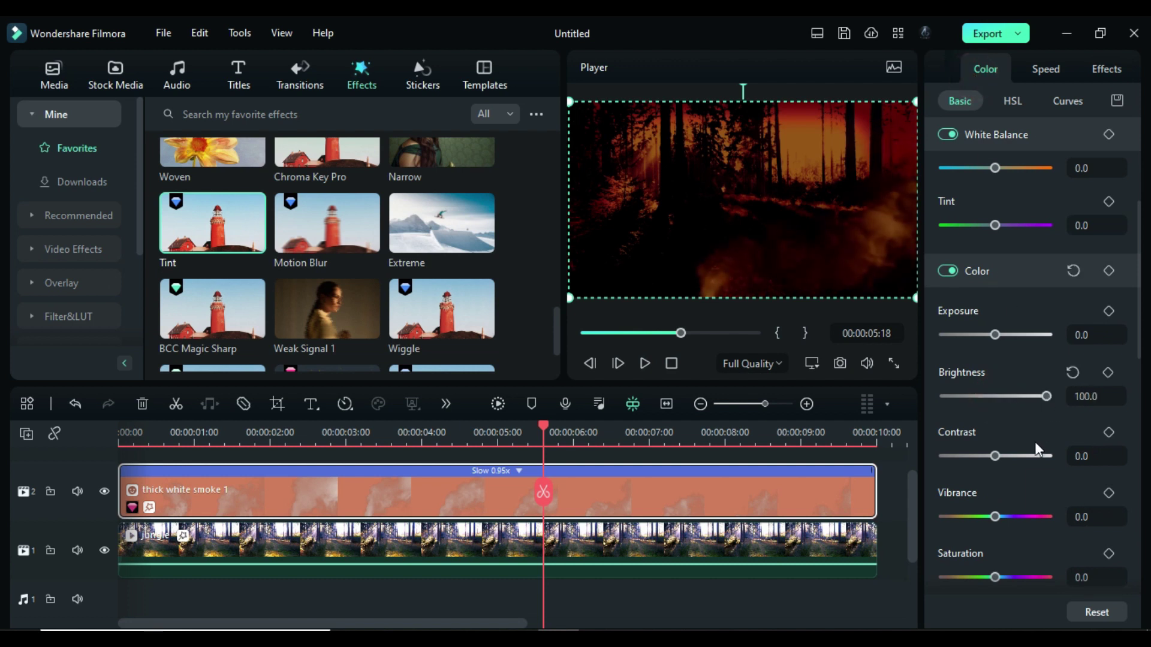
{"action": "left_click_drag", "start_coordinate": [994, 514], "coordinate": [1080, 516]}
{"action": "left_click_drag", "start_coordinate": [996, 336], "coordinate": [963, 333]}
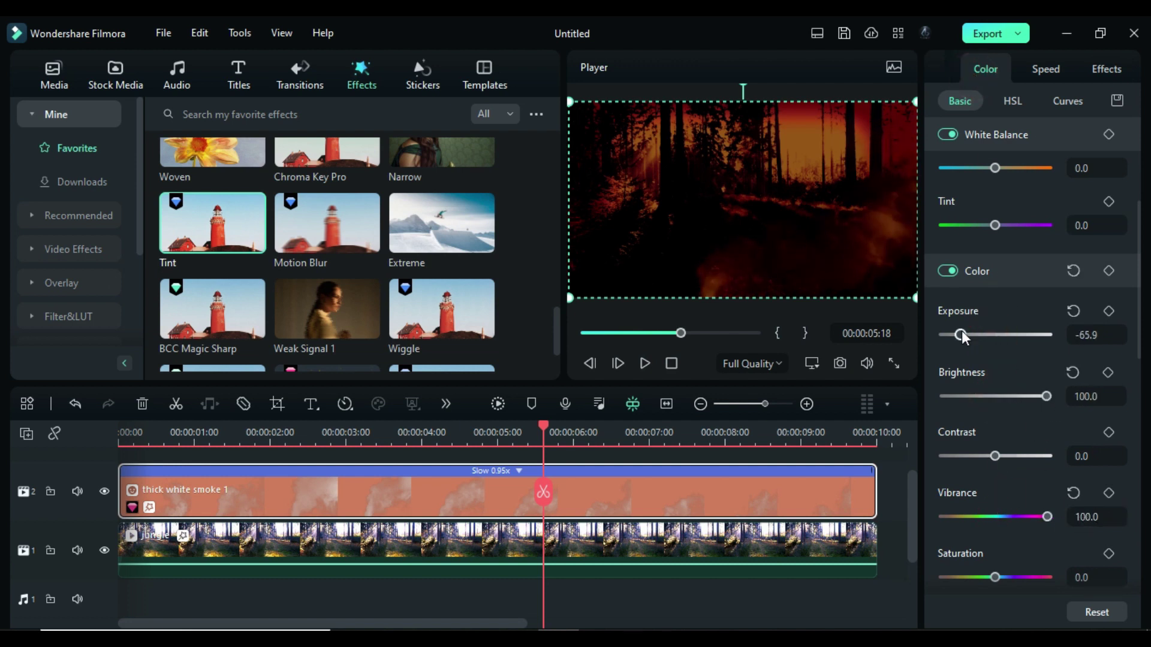
{"action": "left_click_drag", "start_coordinate": [543, 474], "coordinate": [521, 536]}
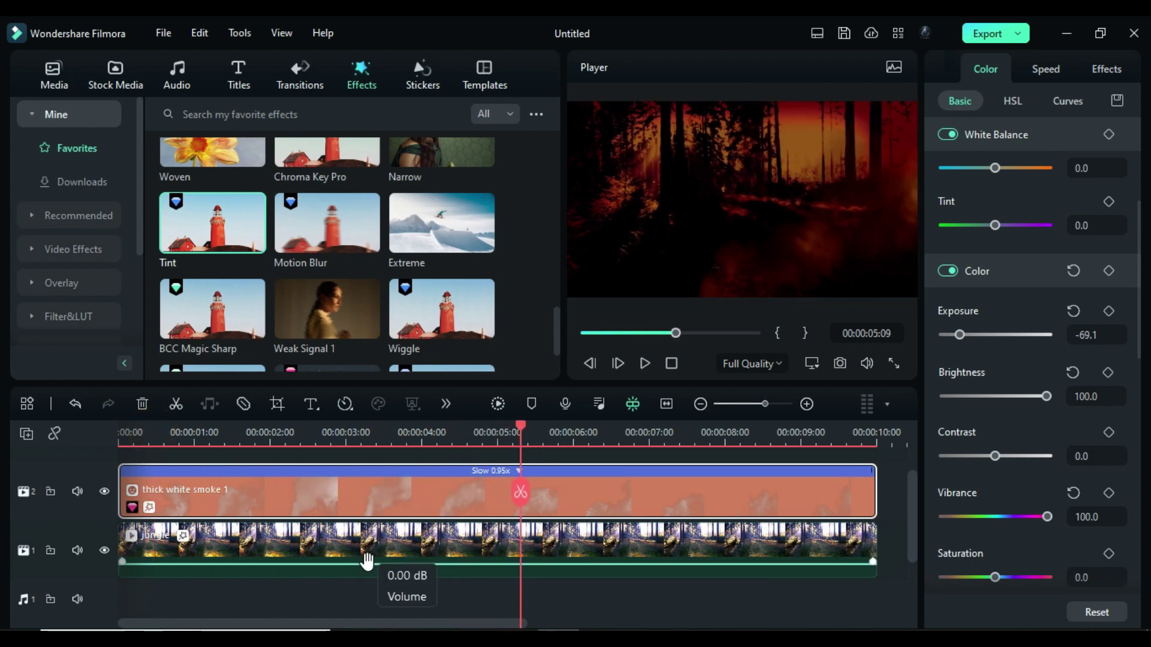
- Place a second copy of the jungle video on track 3 above the smoke and trim off everything past 00:00:10:00
{"action": "scroll", "coordinate": [358, 559], "scroll_direction": "up", "scroll_amount": 1}
{"action": "left_click", "coordinate": [65, 82]}
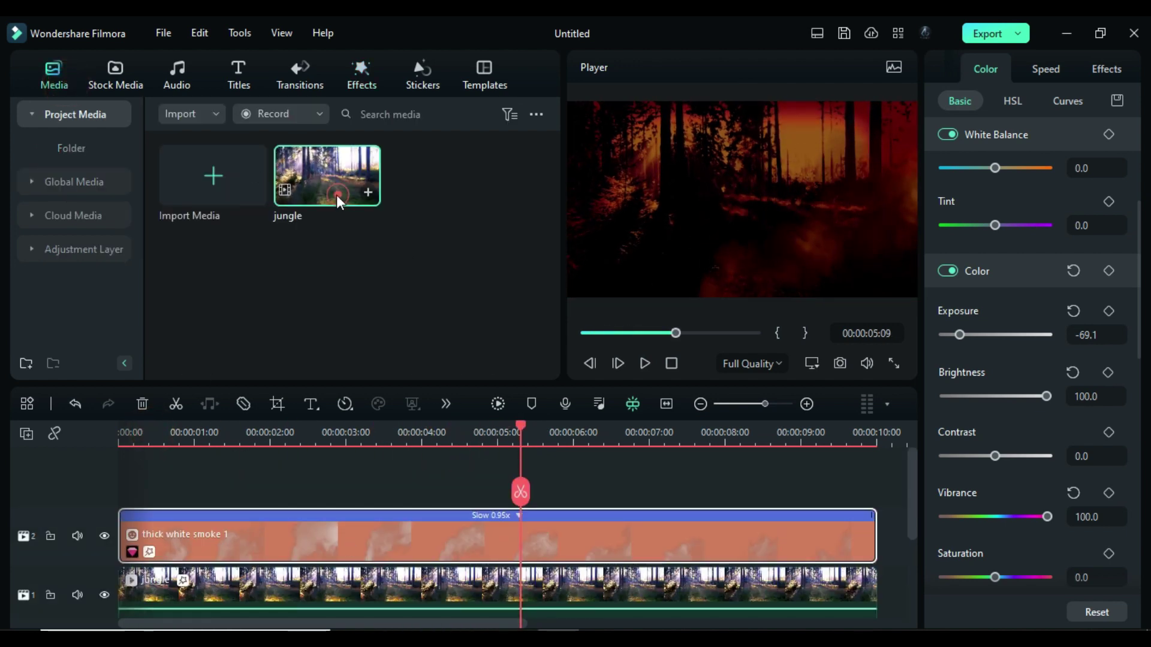
{"action": "left_click_drag", "start_coordinate": [336, 196], "coordinate": [150, 528]}
{"action": "left_click", "coordinate": [875, 459]}
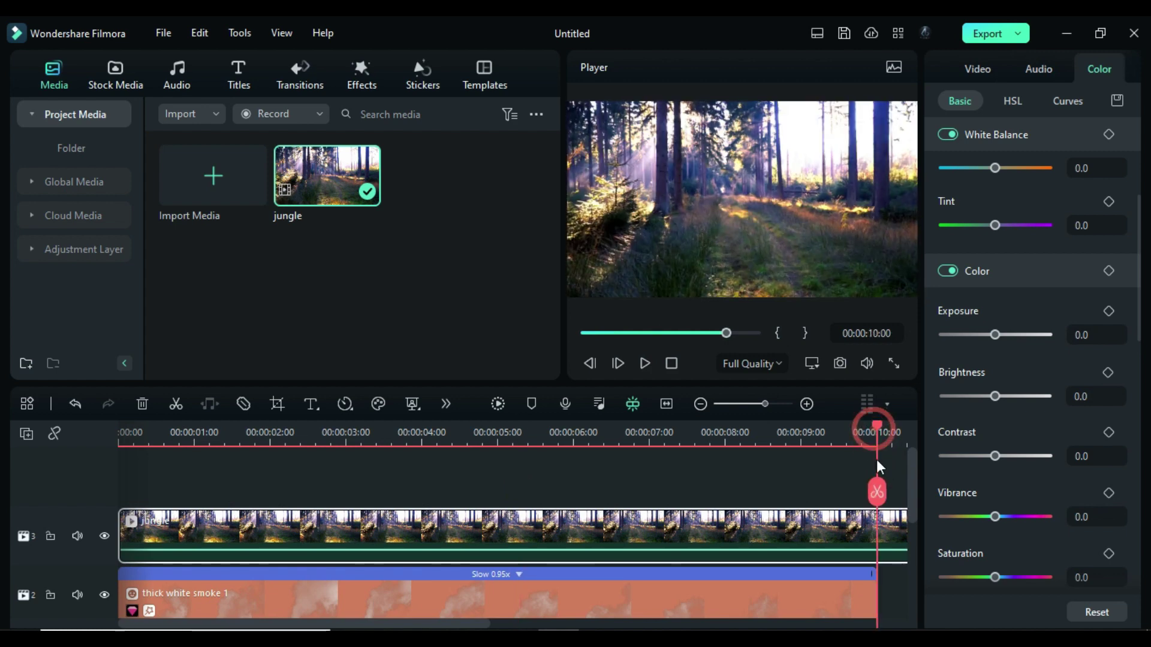
{"action": "left_click", "coordinate": [876, 492]}
{"action": "left_click", "coordinate": [870, 539]}
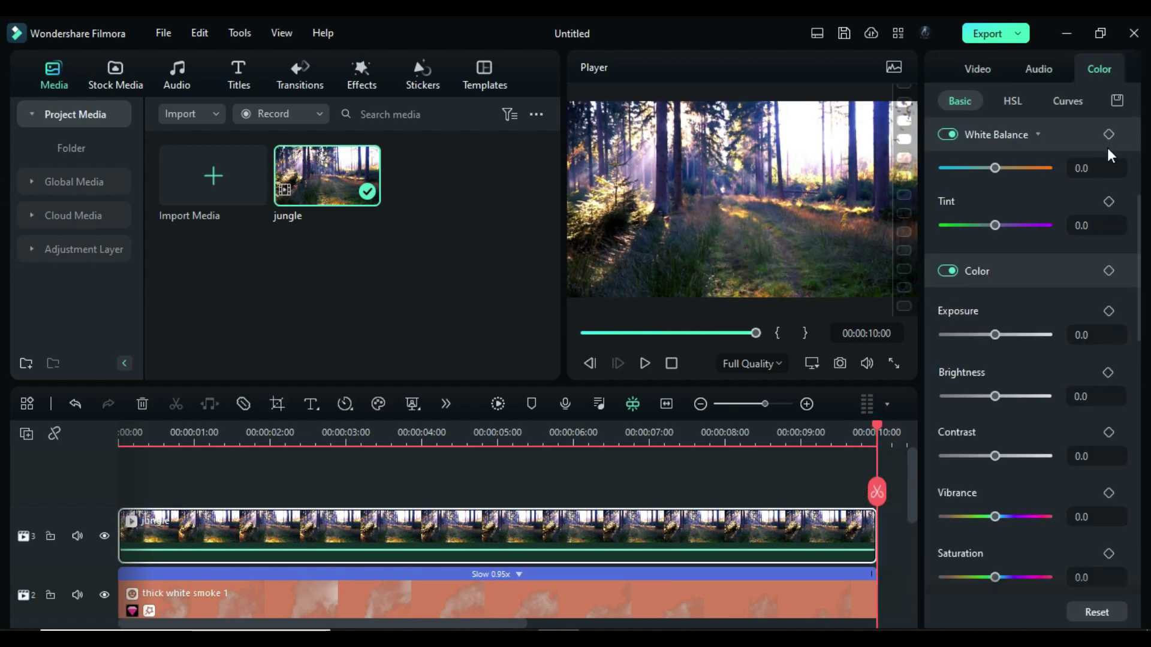
- At the first frame, draw a mask on the track 3 jungle clip around the ground below the trees, with blur strength about 26.8
{"action": "left_click", "coordinate": [978, 69]}
{"action": "left_click", "coordinate": [1019, 101]}
{"action": "left_click", "coordinate": [1062, 146]}
{"action": "left_click", "coordinate": [154, 432]}
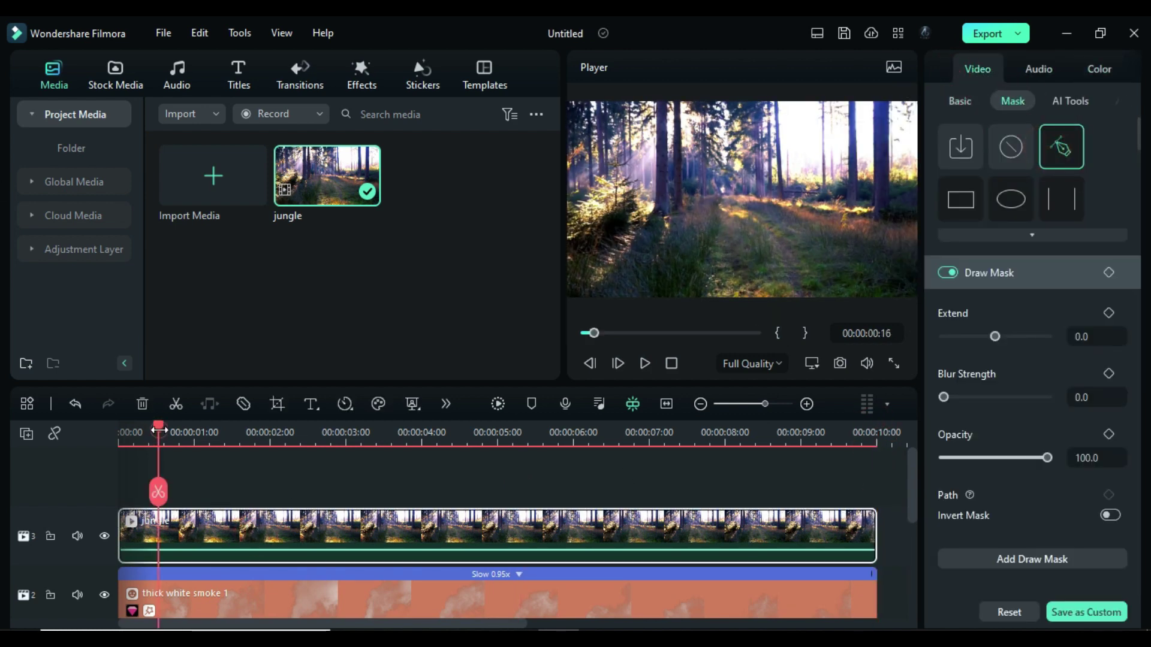
{"action": "left_click", "coordinate": [123, 426]}
{"action": "left_click", "coordinate": [569, 165]}
{"action": "left_click", "coordinate": [600, 208]}
{"action": "left_click", "coordinate": [642, 183]}
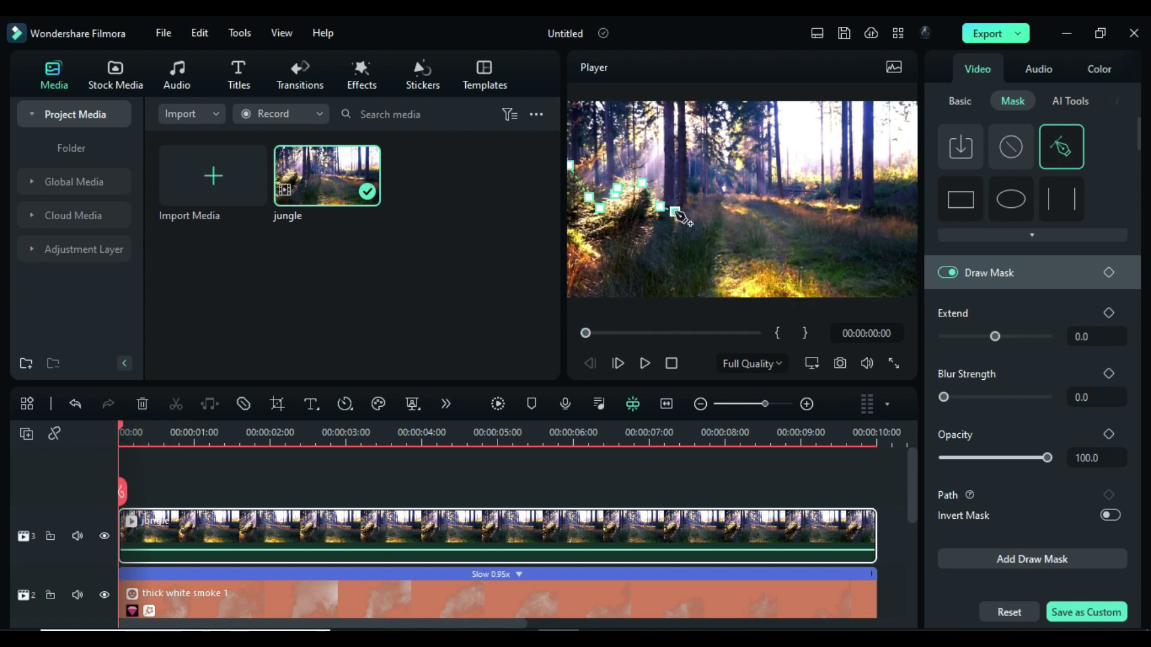
{"action": "left_click", "coordinate": [675, 211]}
{"action": "left_click", "coordinate": [717, 195]}
{"action": "left_click", "coordinate": [784, 200]}
{"action": "left_click", "coordinate": [878, 216]}
{"action": "left_click", "coordinate": [569, 166]}
{"action": "left_click_drag", "start_coordinate": [945, 398], "coordinate": [971, 400]}
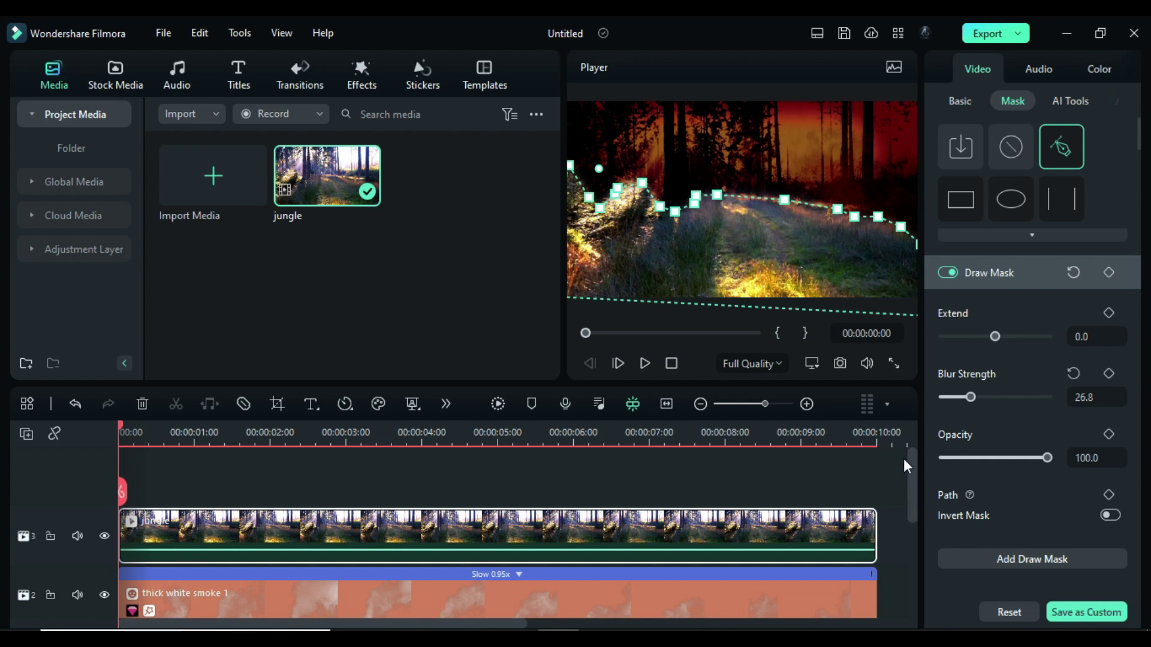
- Keyframe the draw mask at the clip's start, and shift the mask slightly down at a path keyframe near the clip's end
{"action": "left_click", "coordinate": [1108, 272]}
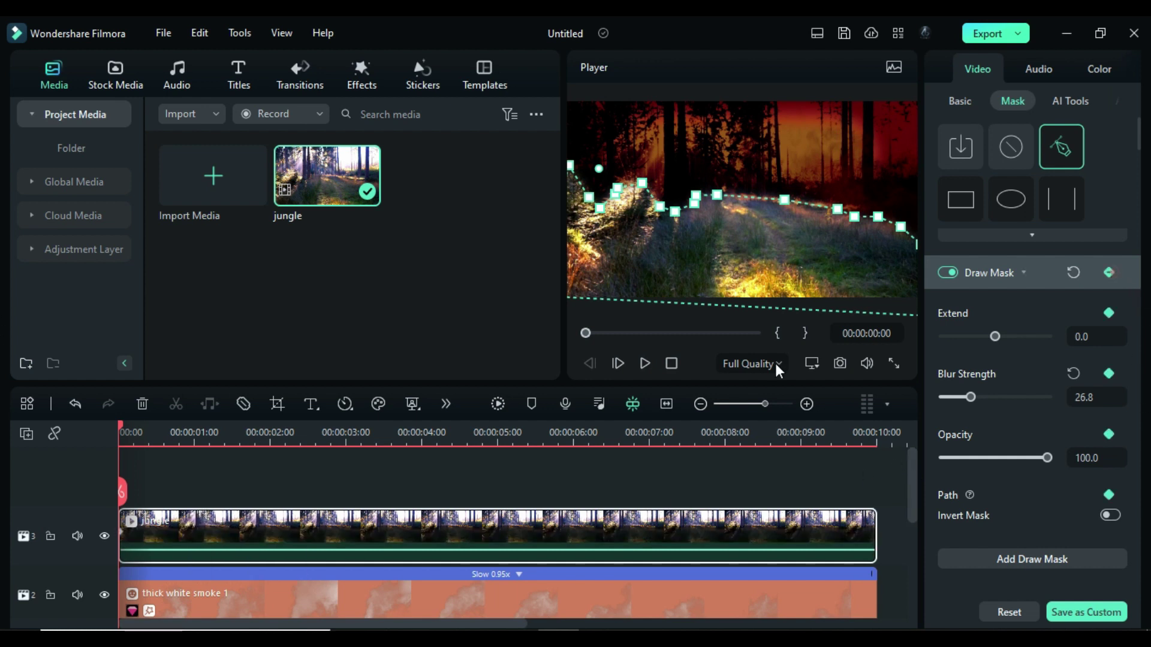
{"action": "left_click_drag", "start_coordinate": [126, 436], "coordinate": [862, 537]}
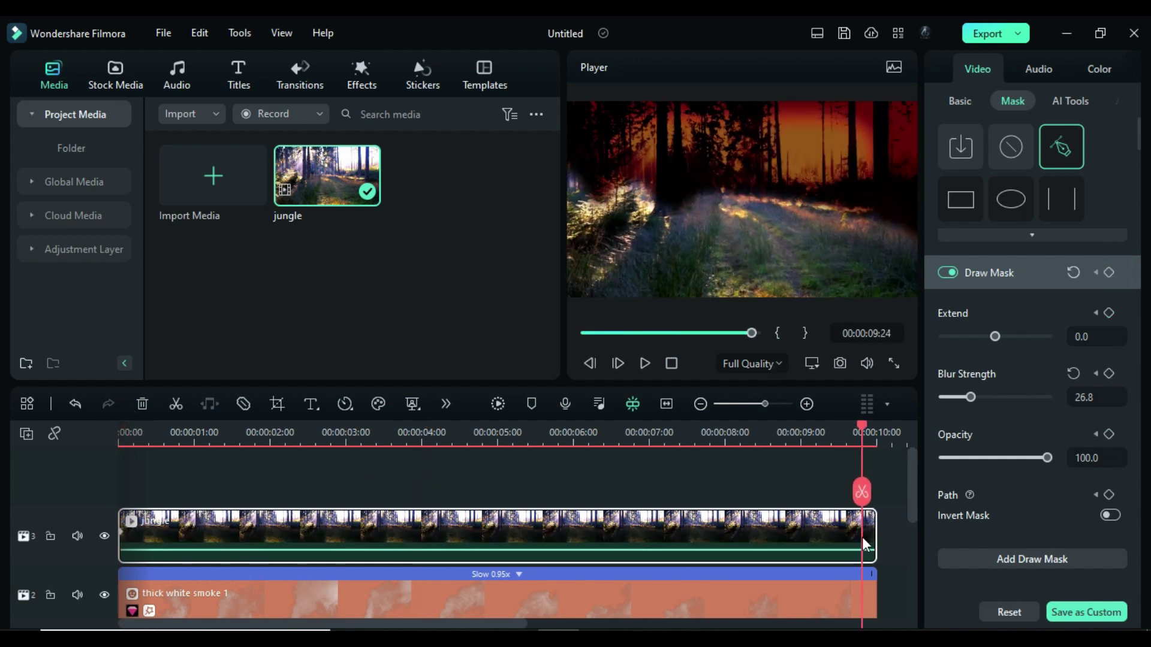
{"action": "left_click_drag", "start_coordinate": [743, 230], "coordinate": [743, 236]}
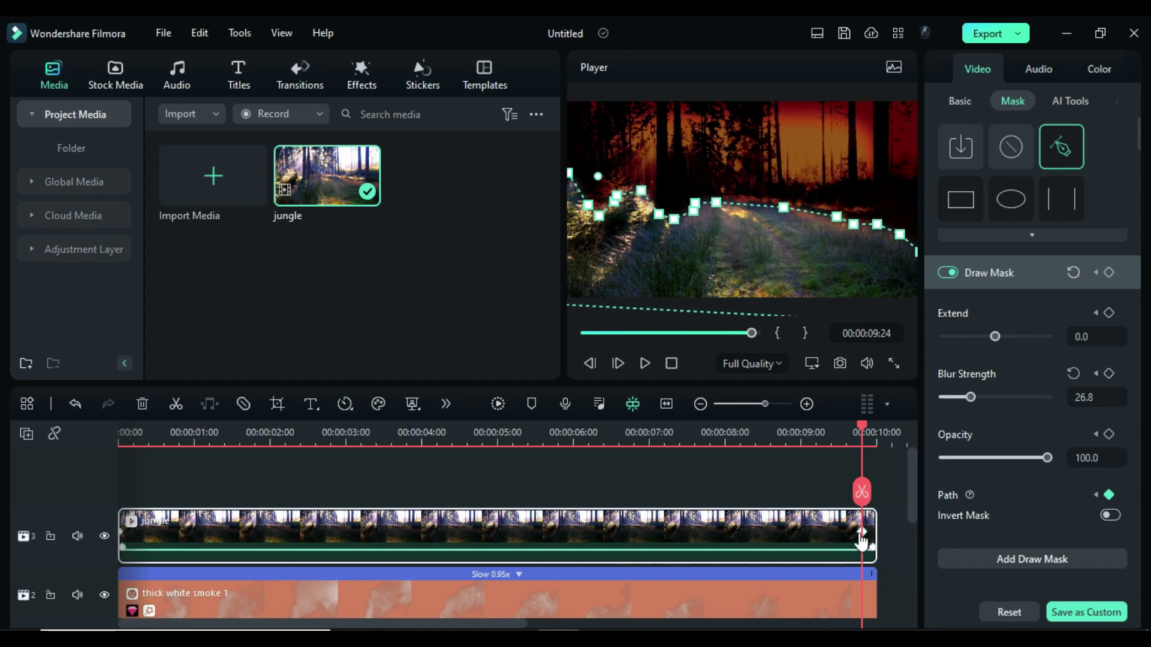
{"action": "left_click_drag", "start_coordinate": [862, 533], "coordinate": [873, 537]}
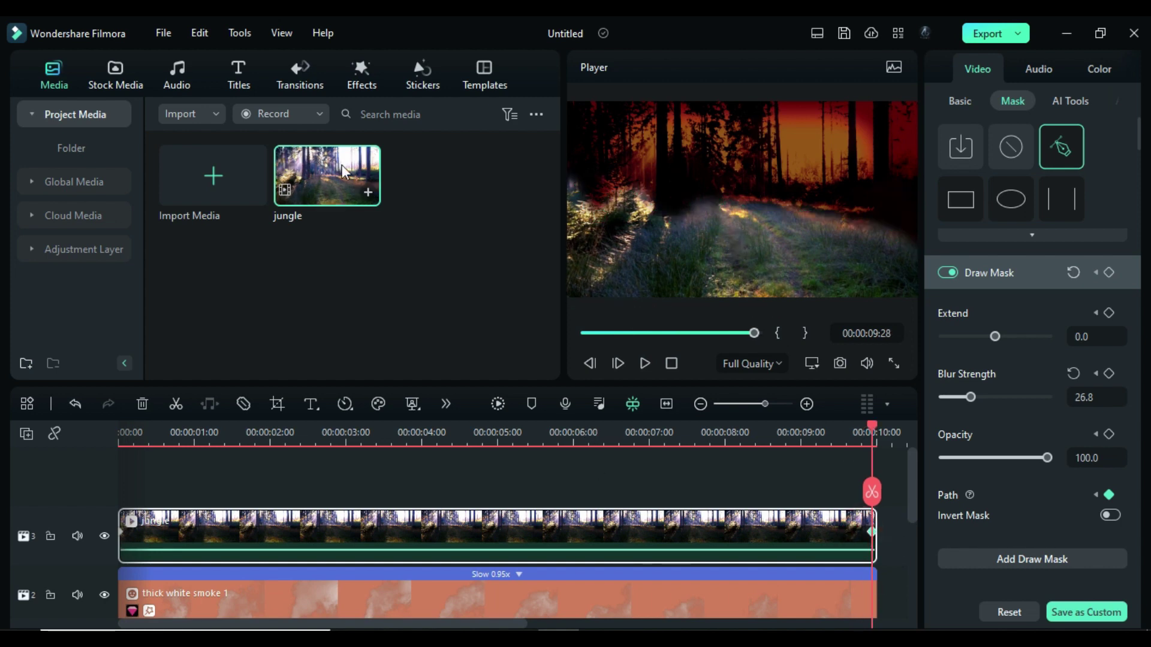
- Apply the Tint effect to the masked jungle clip on track 3 and set its color to bright orange
{"action": "left_click", "coordinate": [361, 77]}
{"action": "left_click", "coordinate": [375, 533]}
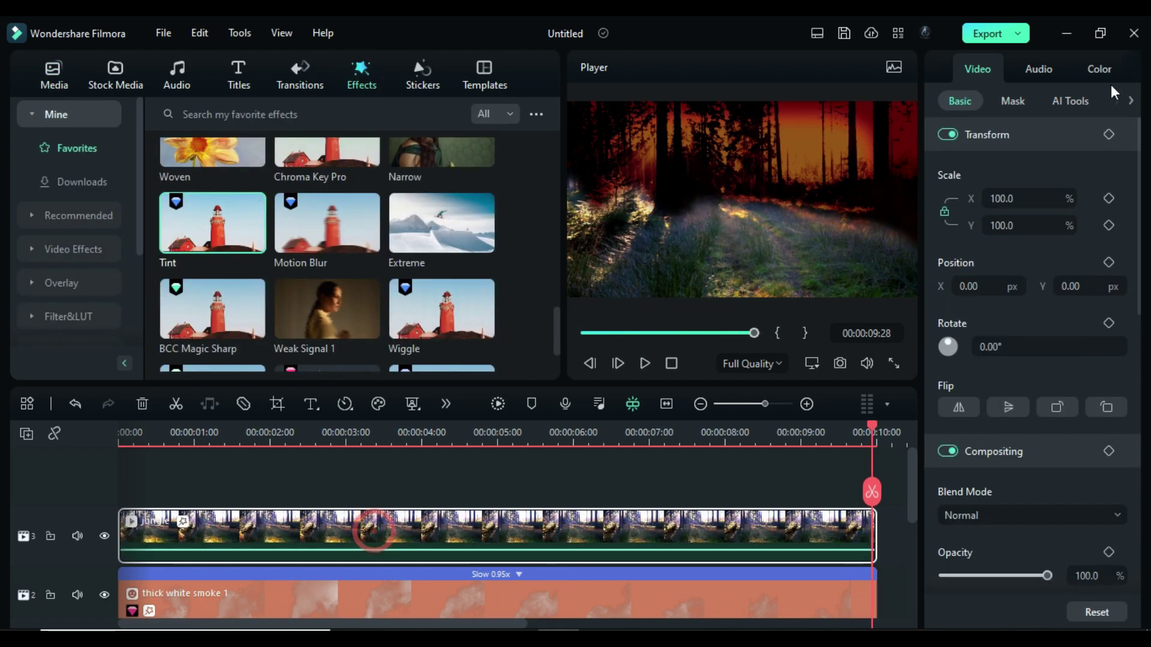
{"action": "left_click", "coordinate": [1109, 85]}
{"action": "left_click", "coordinate": [991, 223]}
{"action": "left_click", "coordinate": [1005, 360]}
{"action": "left_click", "coordinate": [442, 252]}
{"action": "left_click", "coordinate": [682, 466]}
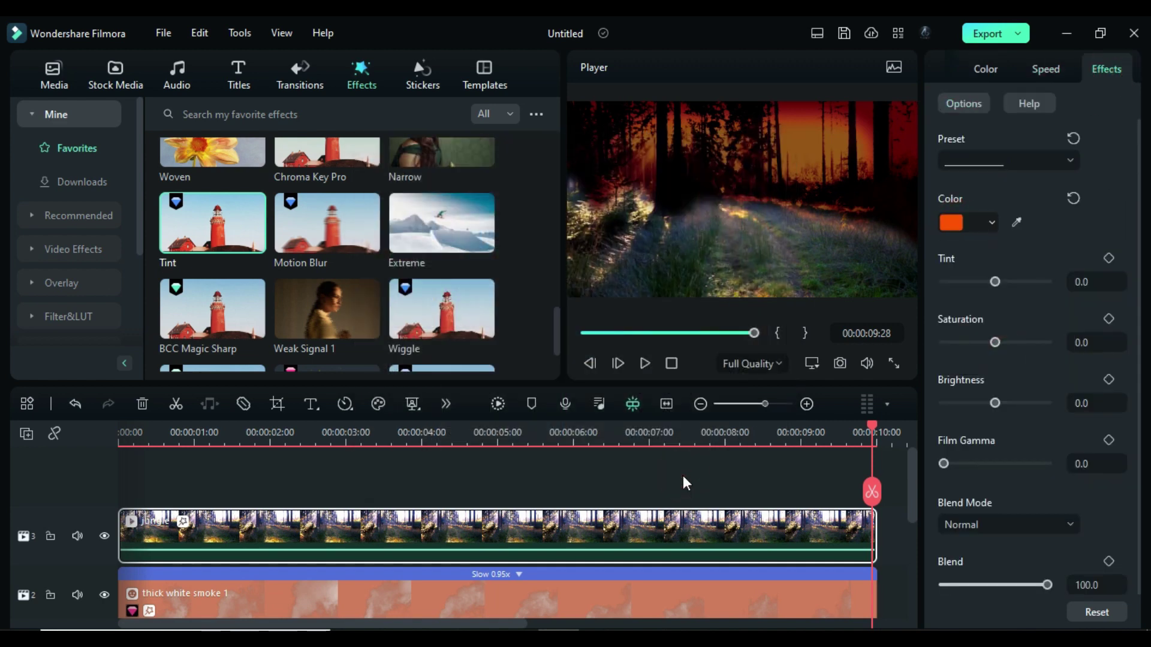
- Set the masked clip's Tint effect to tint 41, saturation about -37 and brightness -35
{"action": "left_click", "coordinate": [1095, 281]}
{"action": "type", "text": "41"}
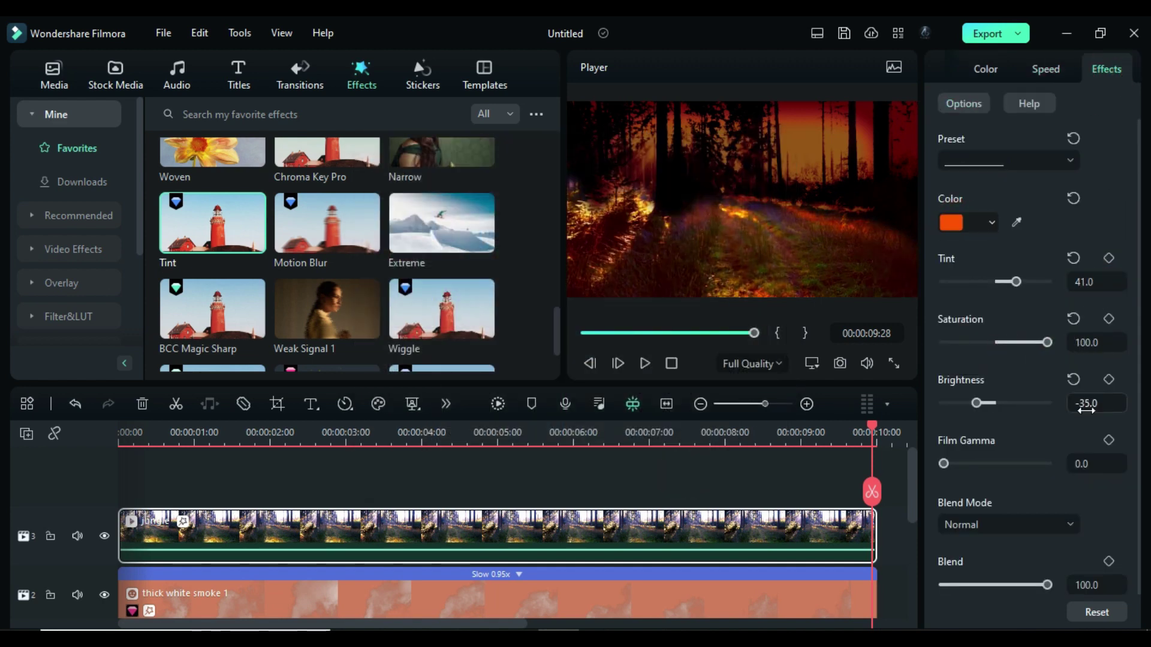
{"action": "left_click_drag", "start_coordinate": [1047, 342], "coordinate": [1003, 342]}
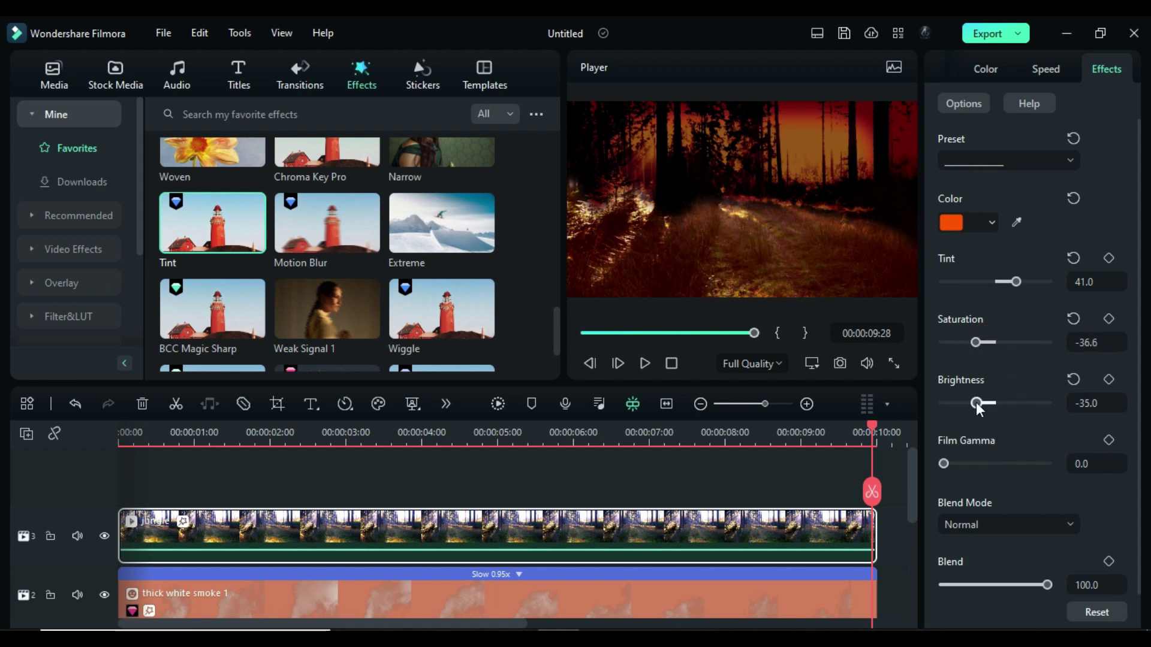
- Raise the Tint effect's film gamma, and set the masked jungle clip's exposure to -64, brightness -23, contrast 23 and vibrance -51
{"action": "left_click_drag", "start_coordinate": [944, 463], "coordinate": [988, 465]}
{"action": "left_click", "coordinate": [984, 73]}
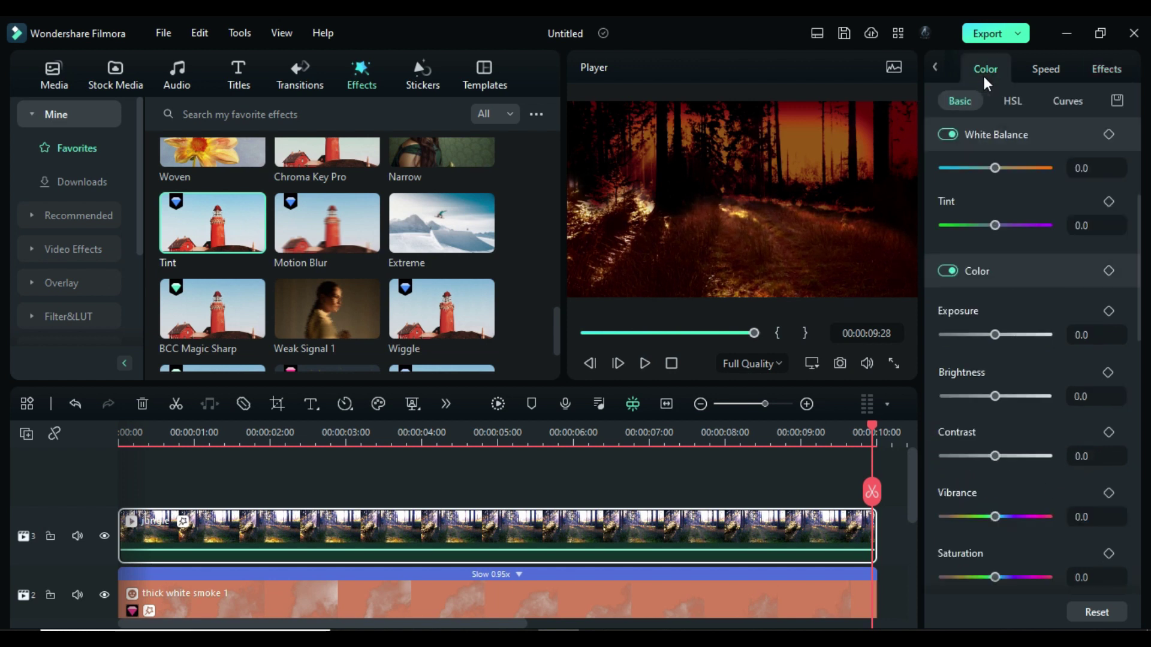
{"action": "left_click", "coordinate": [1109, 337]}
{"action": "key", "text": "Tab"}
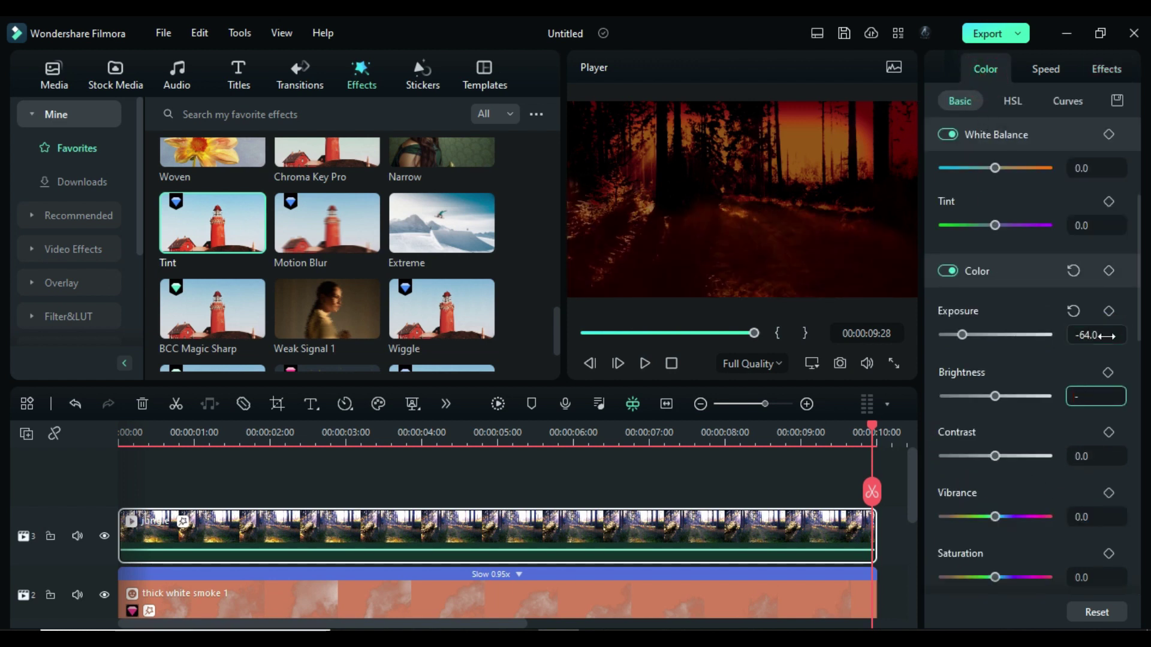
{"action": "type", "text": "-23"}
{"action": "key", "text": "Tab"}
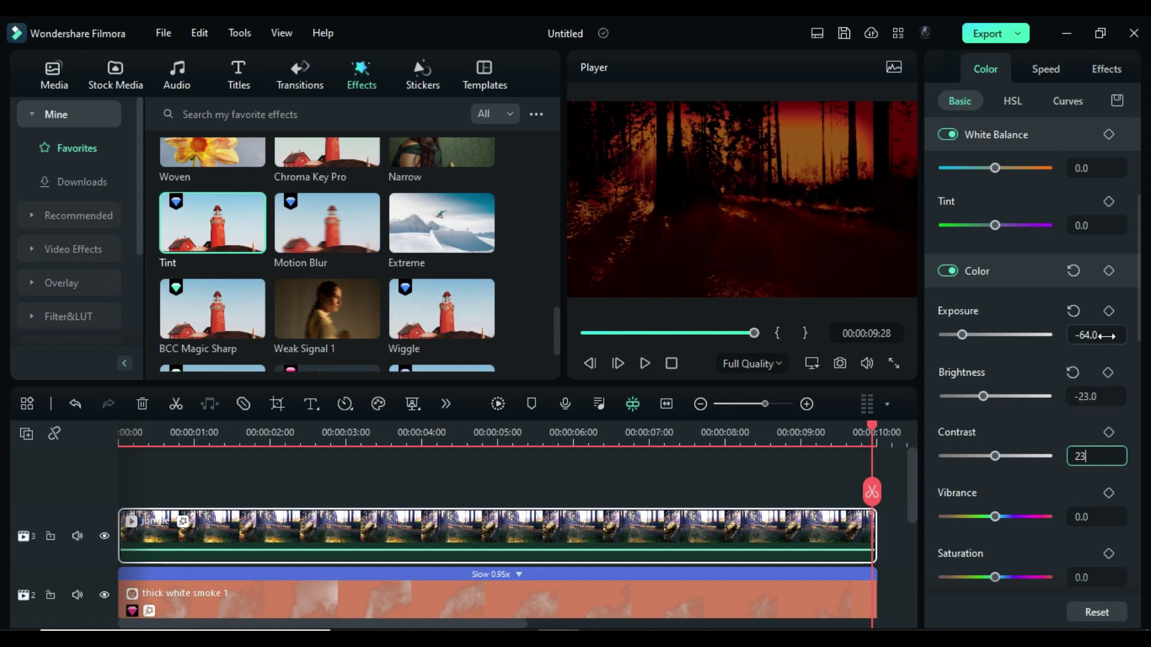
{"action": "key", "text": "Tab"}
{"action": "type", "text": "-"}
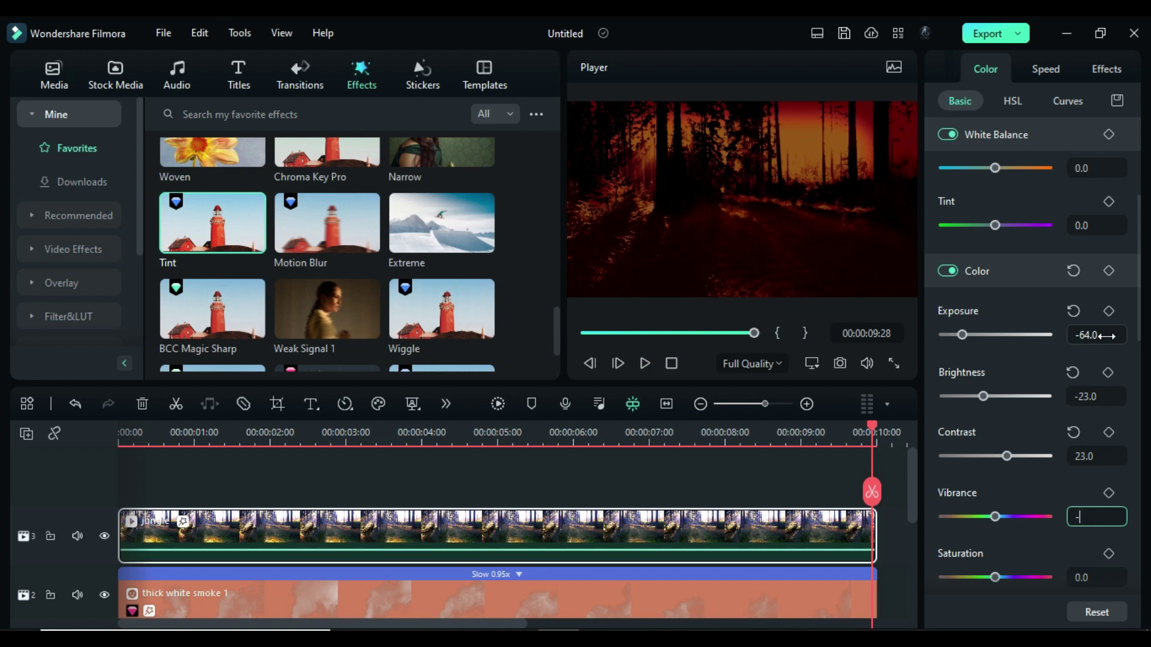
{"action": "type", "text": "51"}
{"action": "key", "text": "Return"}
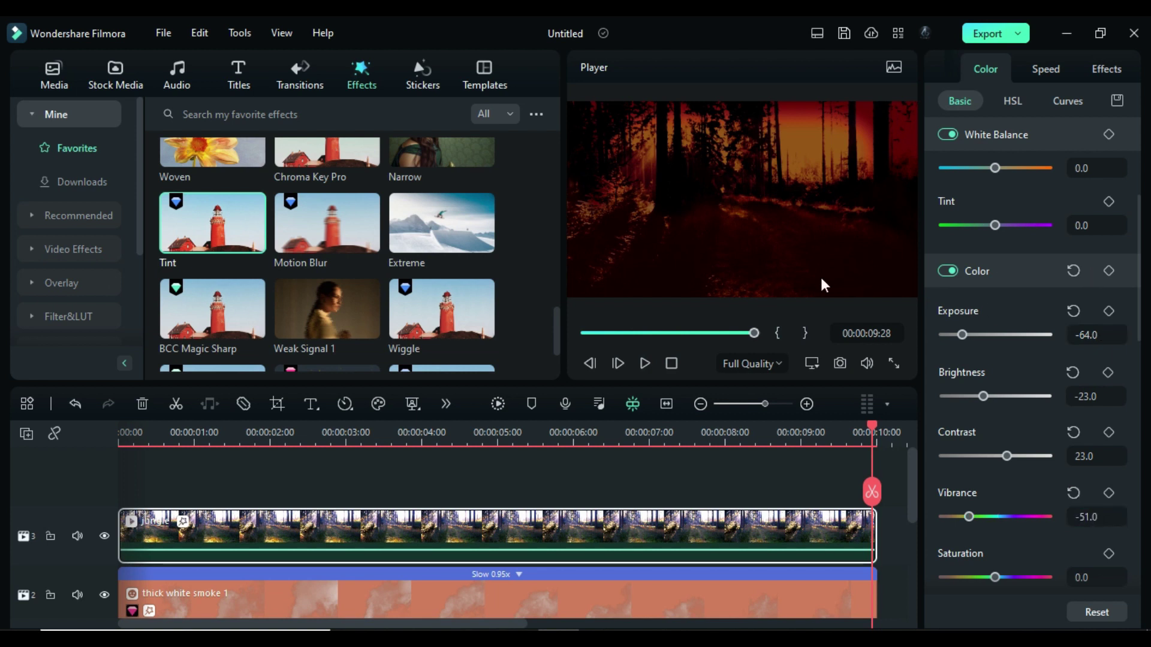
- Add the Epic Film Effects Pack Vol 01 Element 02 sticker on track 4 and trim the clips below it to 6 seconds
{"action": "left_click", "coordinate": [423, 75]}
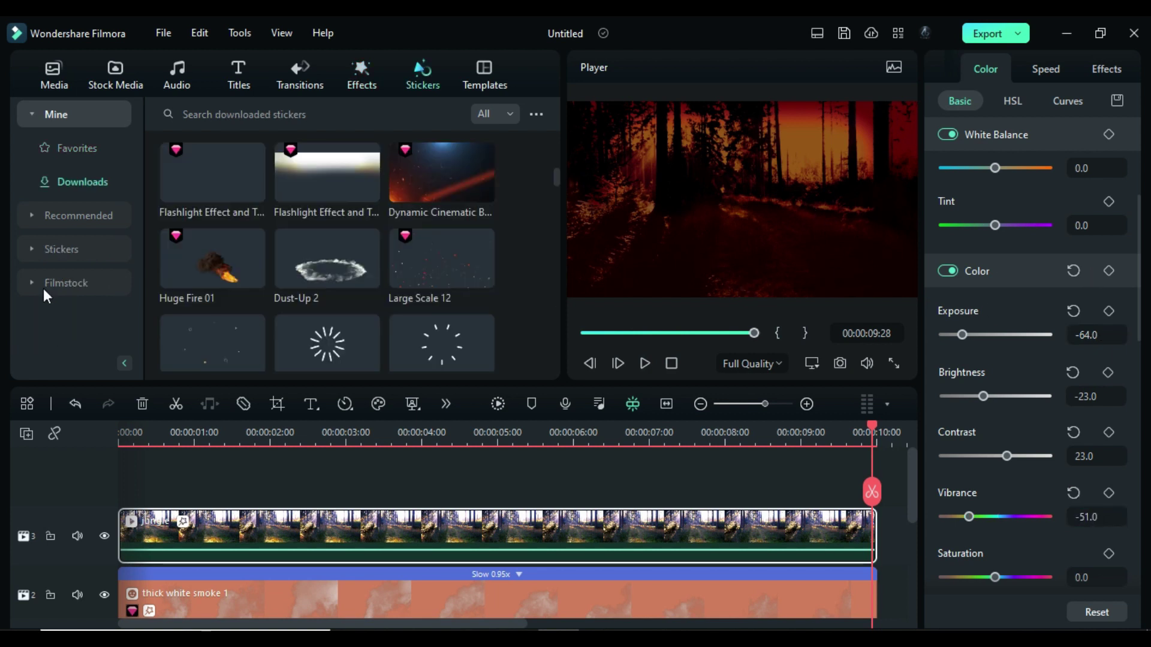
{"action": "left_click", "coordinate": [43, 282]}
{"action": "scroll", "coordinate": [60, 299], "scroll_direction": "down", "scroll_amount": 5}
{"action": "scroll", "coordinate": [66, 314], "scroll_direction": "down", "scroll_amount": 5}
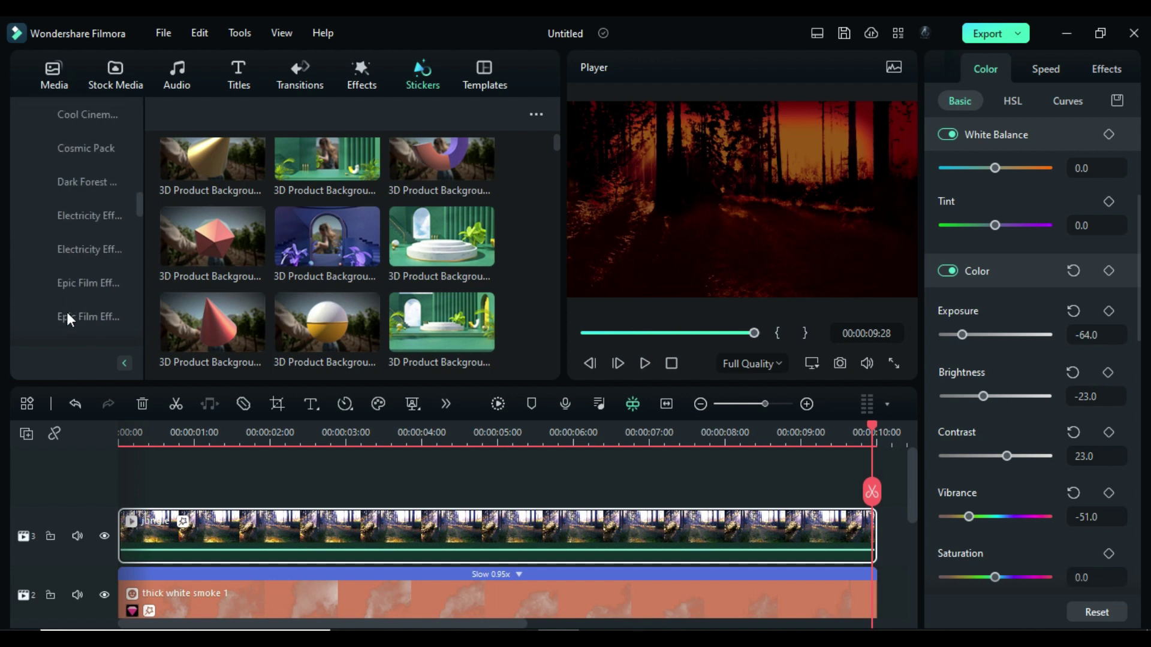
{"action": "left_click", "coordinate": [84, 283]}
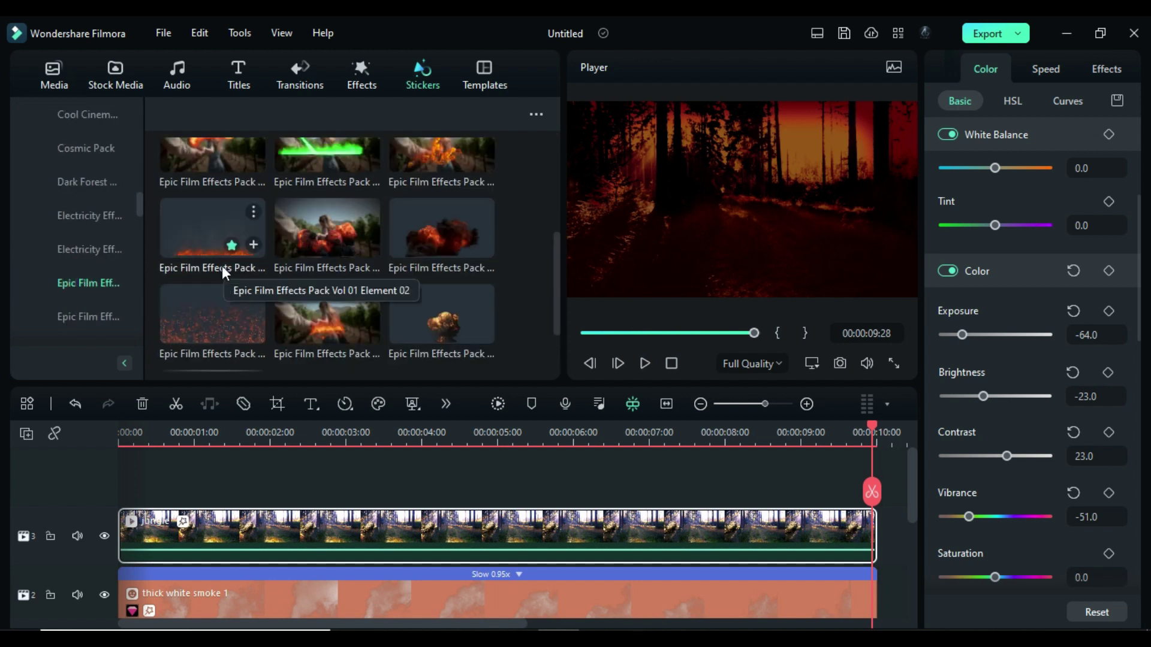
{"action": "left_click_drag", "start_coordinate": [221, 266], "coordinate": [144, 522]}
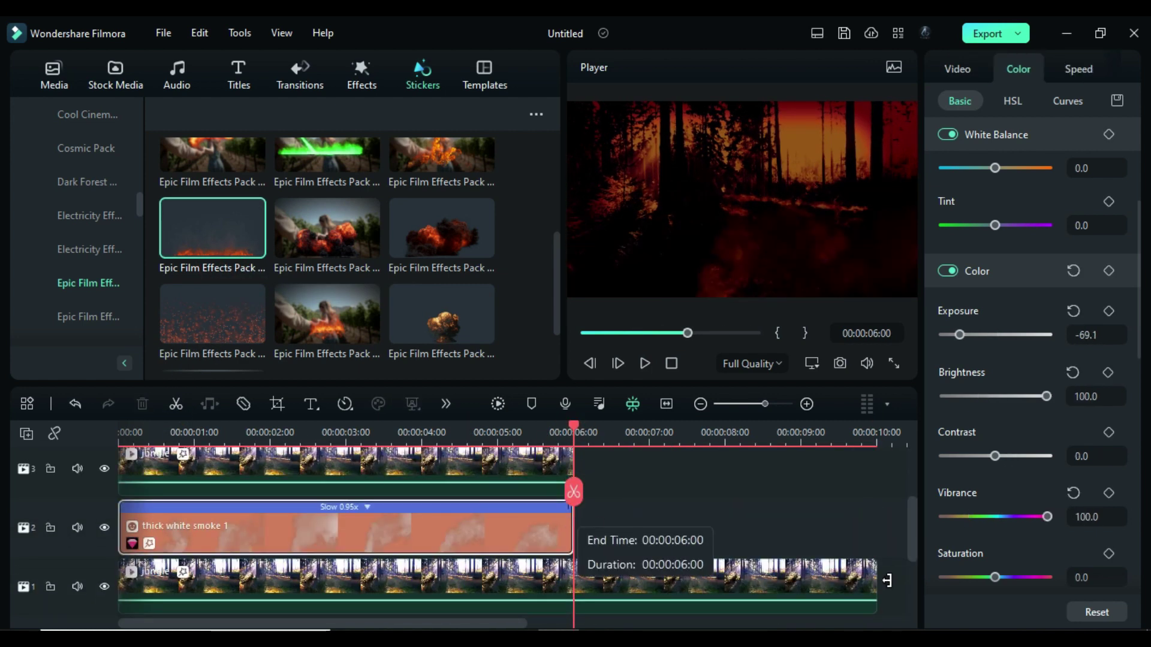
{"action": "left_click_drag", "start_coordinate": [887, 580], "coordinate": [573, 580]}
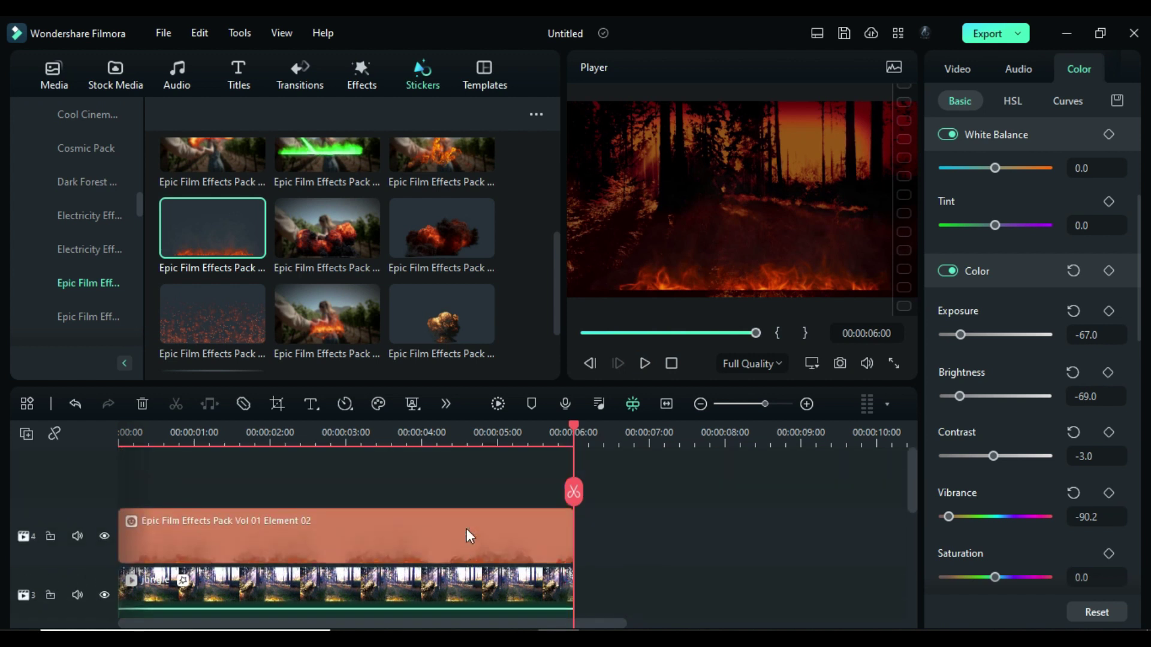
- Scale the ground fire on track 4 to 81%, rotate it 1° and place it along the path's far end, about X 255, Y 320 px
{"action": "left_click", "coordinate": [448, 523]}
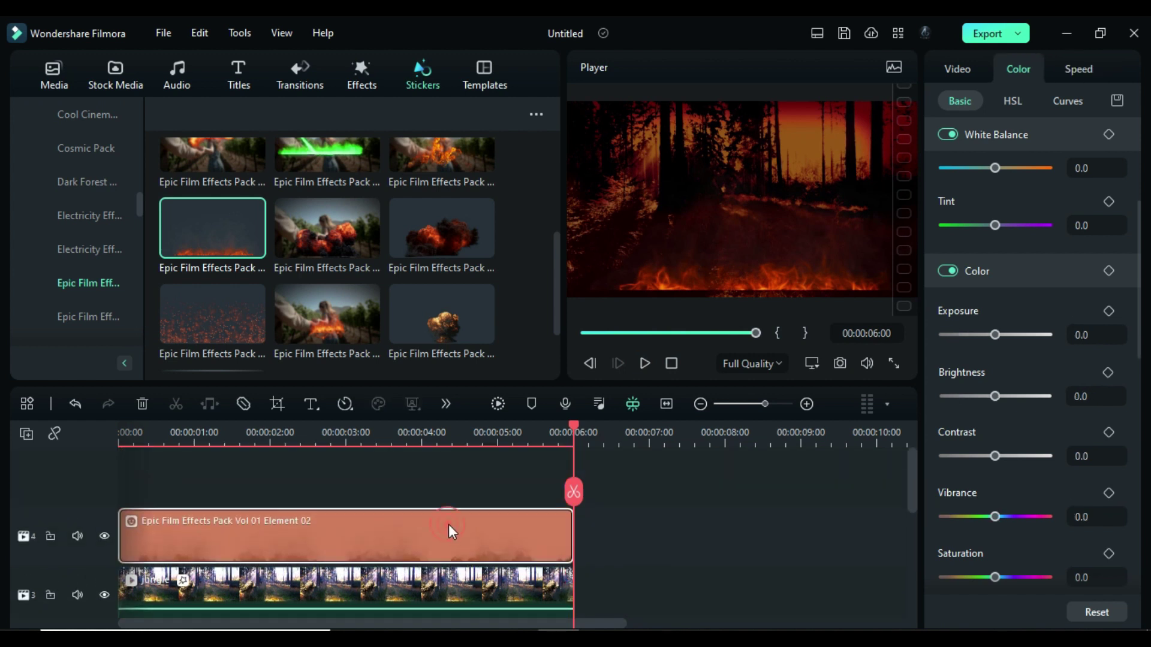
{"action": "left_click", "coordinate": [948, 83]}
{"action": "double_click", "coordinate": [1031, 198]}
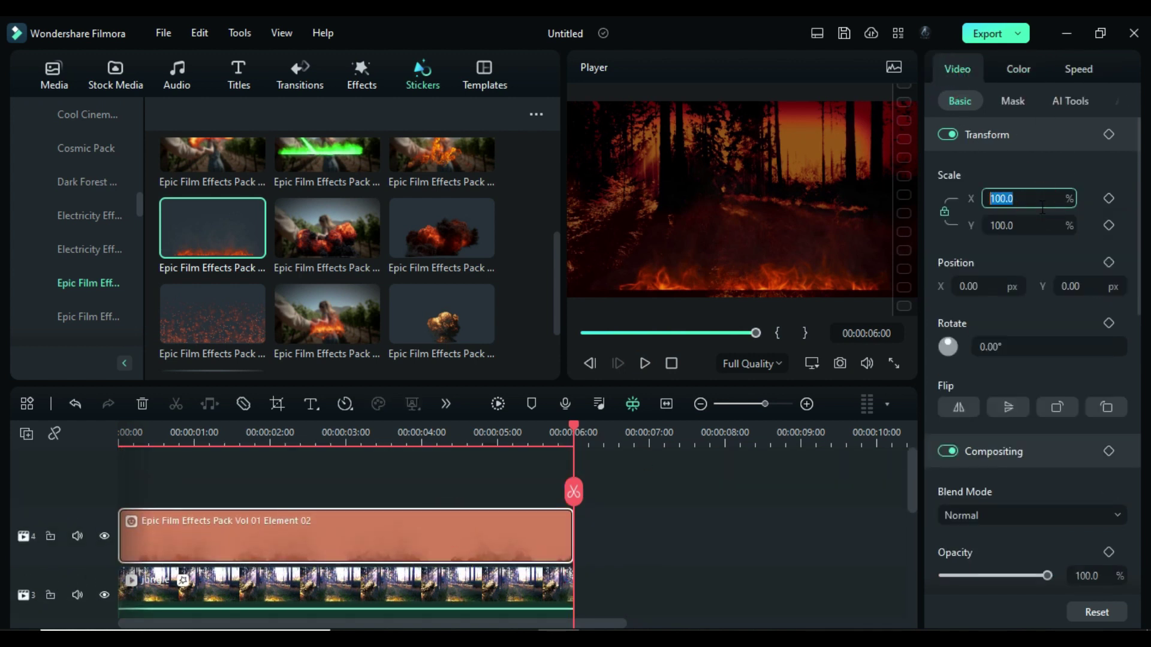
{"action": "type", "text": "81"}
{"action": "key", "text": "Return"}
{"action": "left_click_drag", "start_coordinate": [754, 265], "coordinate": [770, 203]}
{"action": "mouse_move", "coordinate": [1019, 347]}
{"action": "left_mouse_down"}
{"action": "mouse_move", "coordinate": [1029, 347]}
{"action": "mouse_move", "coordinate": [1019, 347]}
{"action": "left_mouse_up"}
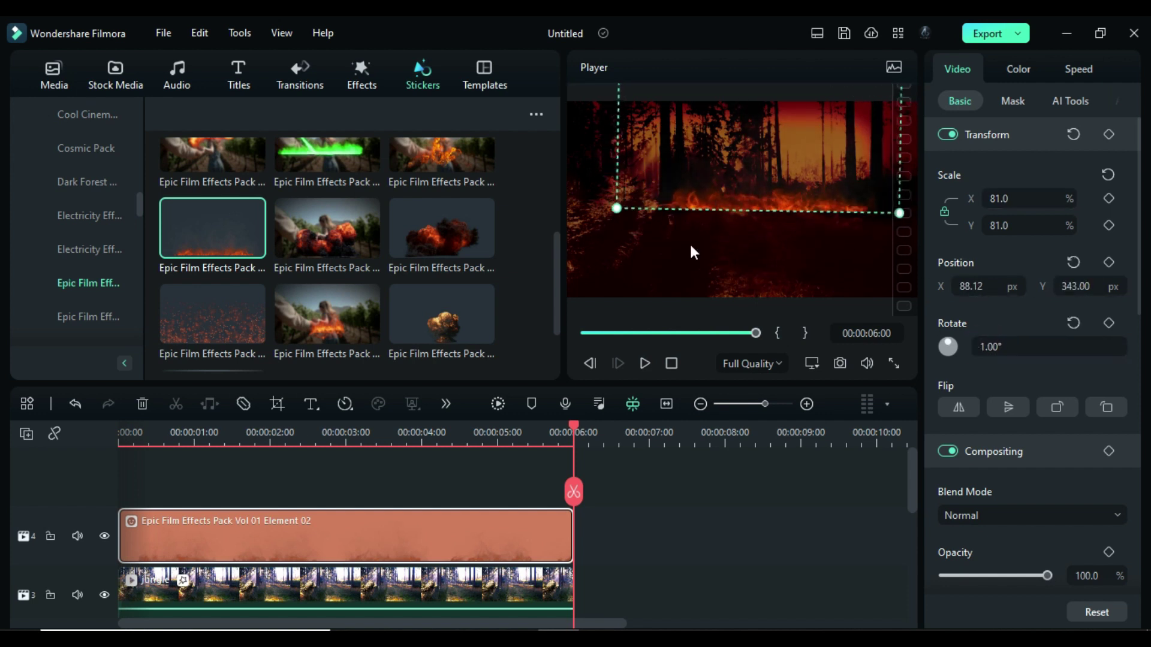
{"action": "left_click_drag", "start_coordinate": [689, 242], "coordinate": [729, 230]}
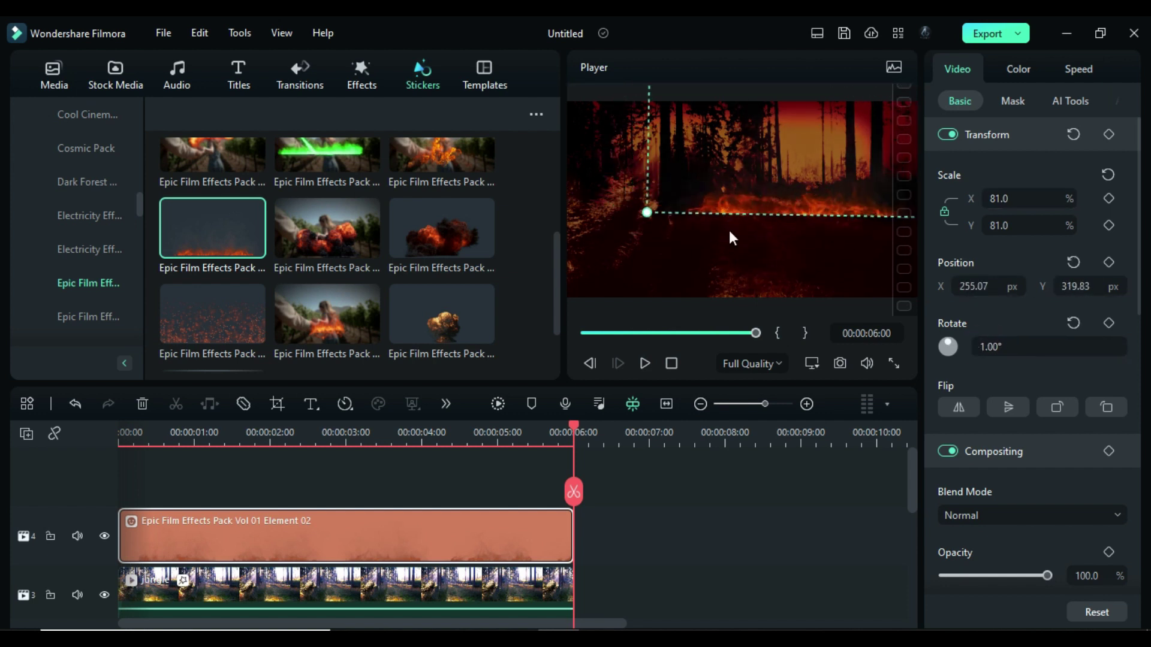
- Draw a mask around the lower edge of the track 4 fire, invert it and raise its blur strength
{"action": "left_click", "coordinate": [1026, 101]}
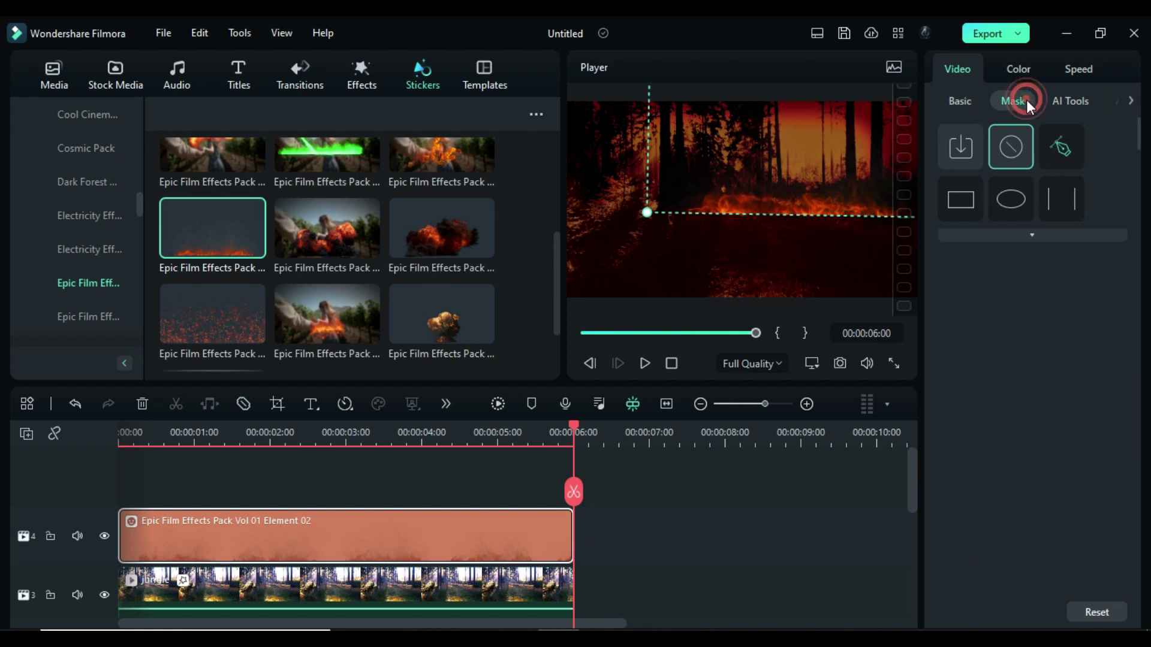
{"action": "left_click", "coordinate": [1056, 159]}
{"action": "left_click", "coordinate": [678, 212]}
{"action": "left_click", "coordinate": [722, 210]}
{"action": "left_click", "coordinate": [753, 212]}
{"action": "left_click", "coordinate": [776, 210]}
{"action": "left_click", "coordinate": [837, 211]}
{"action": "left_click", "coordinate": [878, 214]}
{"action": "left_click", "coordinate": [904, 216]}
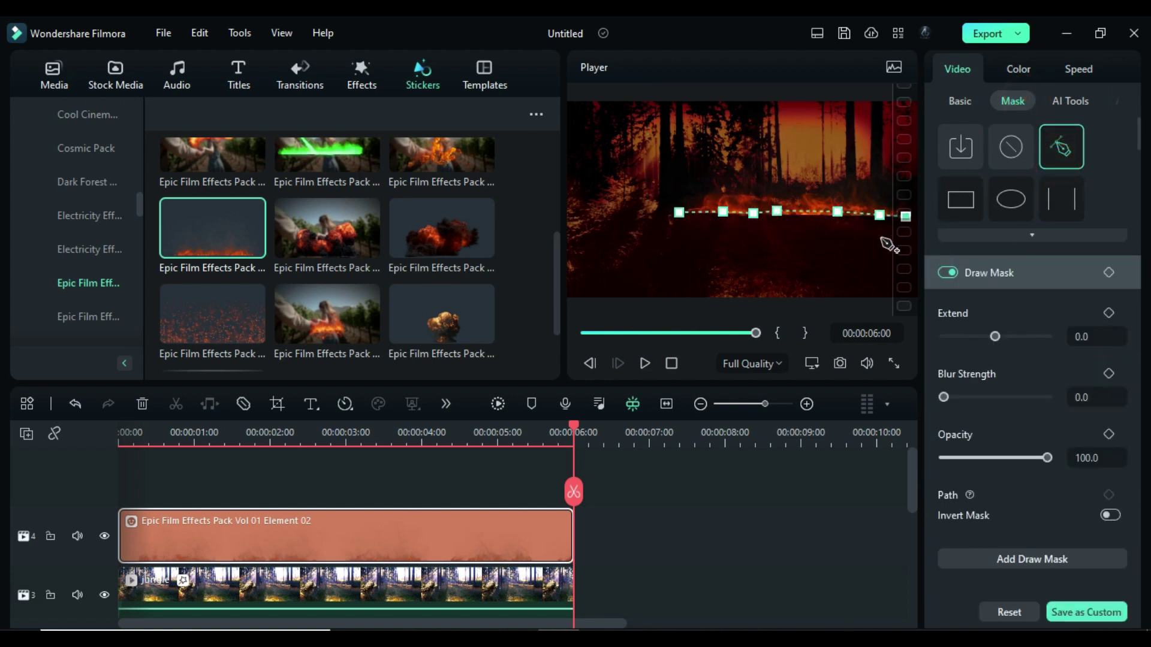
{"action": "left_click", "coordinate": [883, 239]}
{"action": "left_click", "coordinate": [702, 249]}
{"action": "left_click", "coordinate": [678, 212]}
{"action": "left_click", "coordinate": [1109, 515]}
{"action": "left_click_drag", "start_coordinate": [943, 397], "coordinate": [971, 397]}
{"action": "left_click_drag", "start_coordinate": [574, 427], "coordinate": [443, 449]}
- Add the Epic Film Effects Pack Vol 01 Element 05 fire sticker on track 5, starting at the beginning of the timeline
{"action": "scroll", "coordinate": [320, 251], "scroll_direction": "up", "scroll_amount": 3}
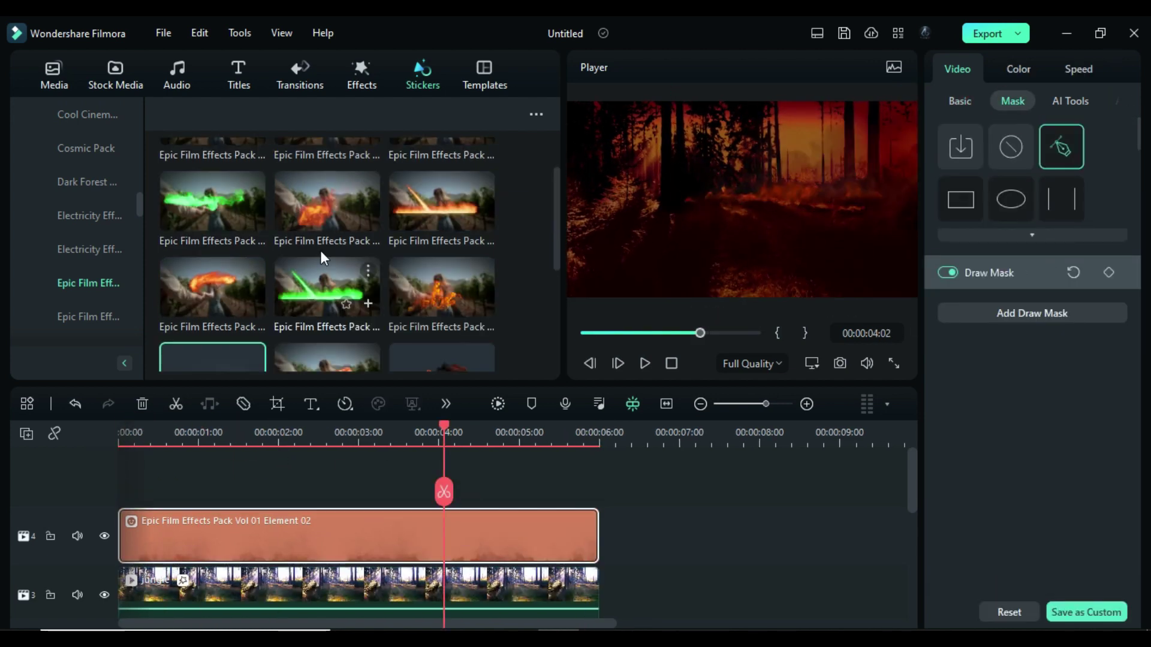
{"action": "left_click_drag", "start_coordinate": [324, 200], "coordinate": [120, 498]}
{"action": "left_click", "coordinate": [598, 461]}
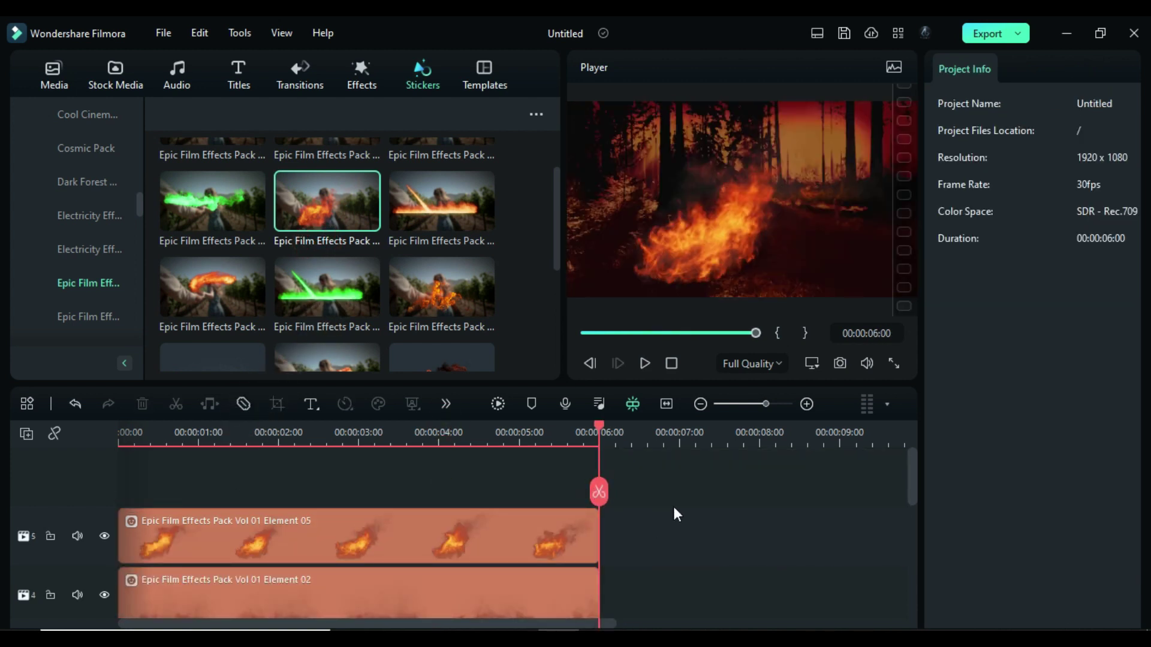
- Scale the track 5 fire to about 44%, set its blend mode to Screen and move it to the frame's lower-left corner
{"action": "left_click", "coordinate": [490, 523]}
{"action": "left_click", "coordinate": [959, 101]}
{"action": "left_click_drag", "start_coordinate": [1046, 198], "coordinate": [1029, 195]}
{"action": "left_click", "coordinate": [1055, 515]}
{"action": "left_click", "coordinate": [1070, 428]}
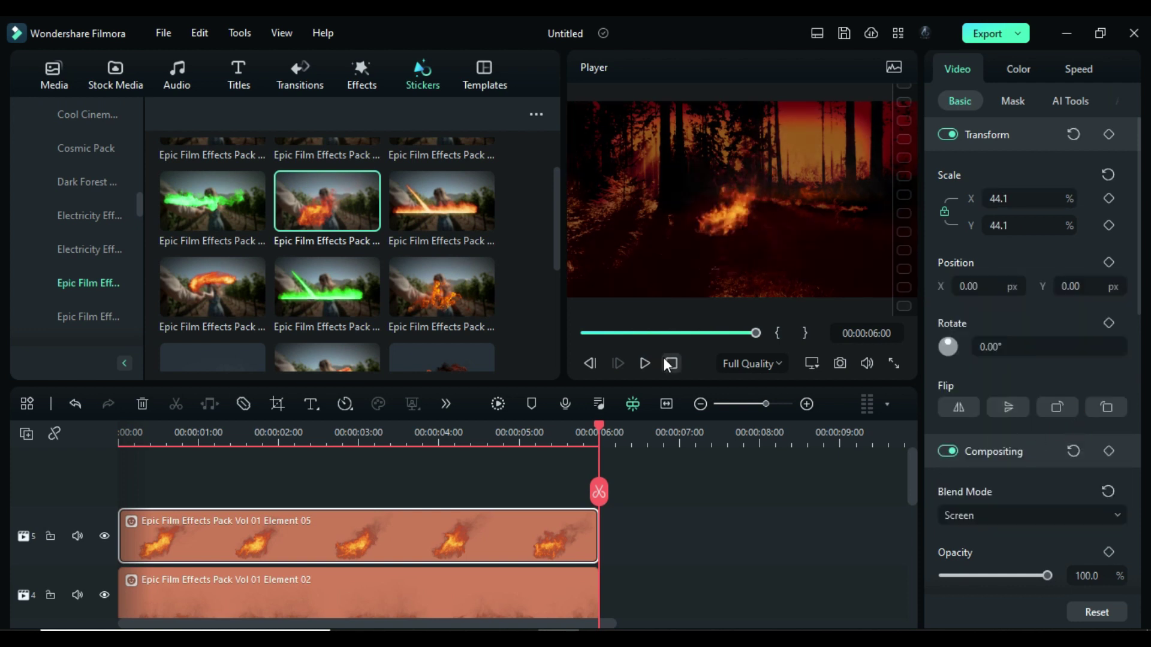
{"action": "left_click_drag", "start_coordinate": [732, 210], "coordinate": [601, 278]}
- Add another jungle clip on track 6 and cut off everything after 6 seconds
{"action": "left_click", "coordinate": [54, 72]}
{"action": "left_click_drag", "start_coordinate": [282, 180], "coordinate": [408, 503]}
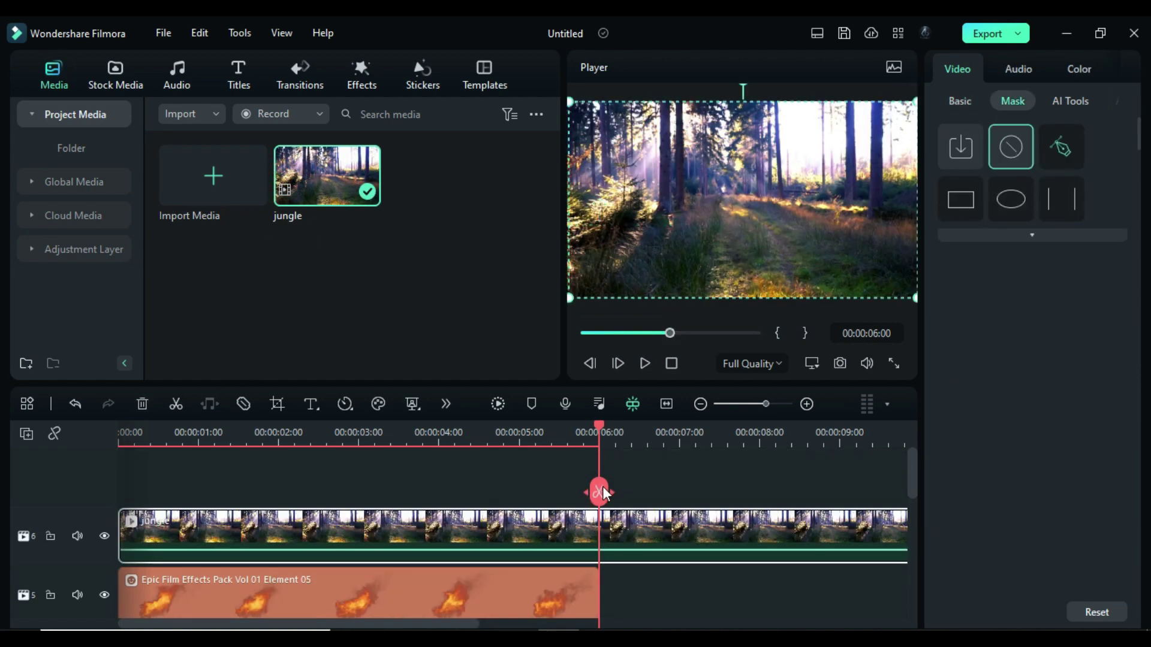
{"action": "left_click", "coordinate": [600, 492]}
{"action": "left_click", "coordinate": [634, 525]}
{"action": "key", "text": "Delete"}
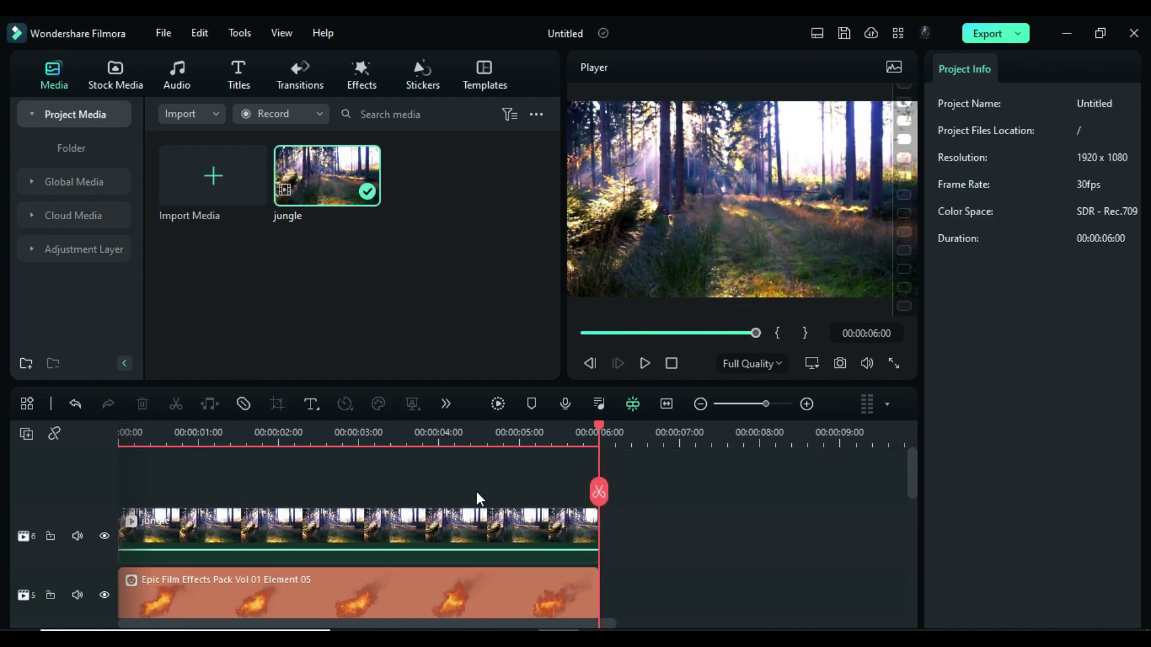
- Use Smart Cutout on the track 6 jungle clip to isolate the large foreground tree trunks from the first frame, and save the result
{"action": "left_click", "coordinate": [419, 525]}
{"action": "left_click", "coordinate": [1069, 101]}
{"action": "left_click", "coordinate": [1033, 516]}
{"action": "left_click_drag", "start_coordinate": [498, 458], "coordinate": [81, 473]}
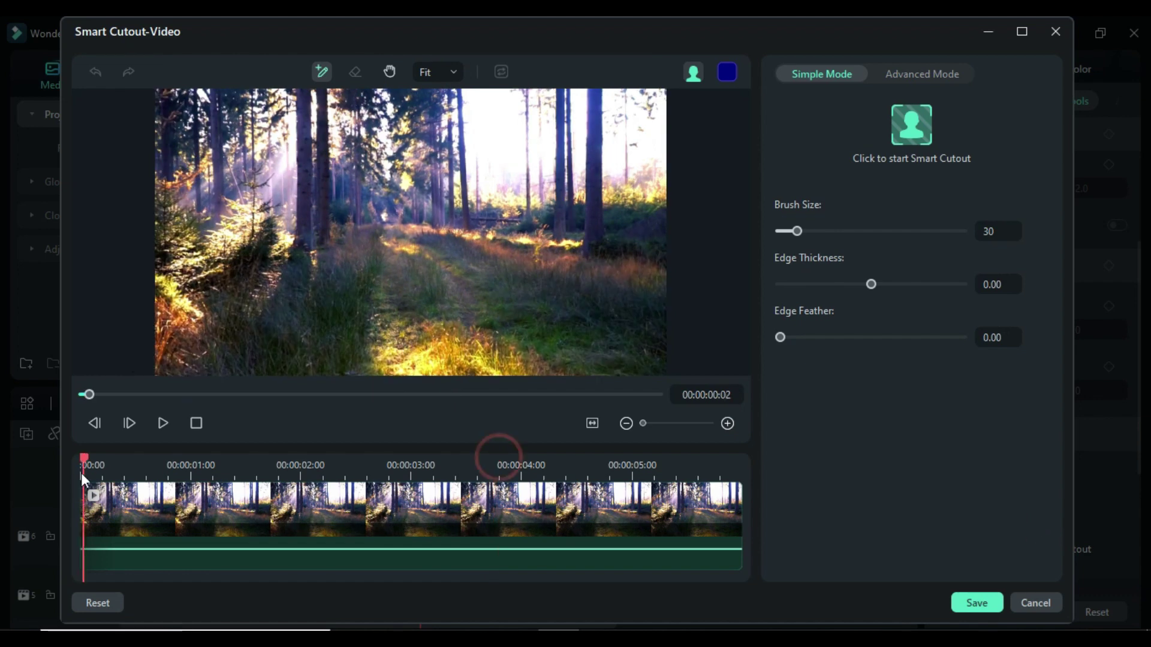
{"action": "left_click_drag", "start_coordinate": [306, 237], "coordinate": [305, 139]}
{"action": "left_click_drag", "start_coordinate": [325, 238], "coordinate": [324, 101]}
{"action": "left_click_drag", "start_coordinate": [593, 241], "coordinate": [589, 108]}
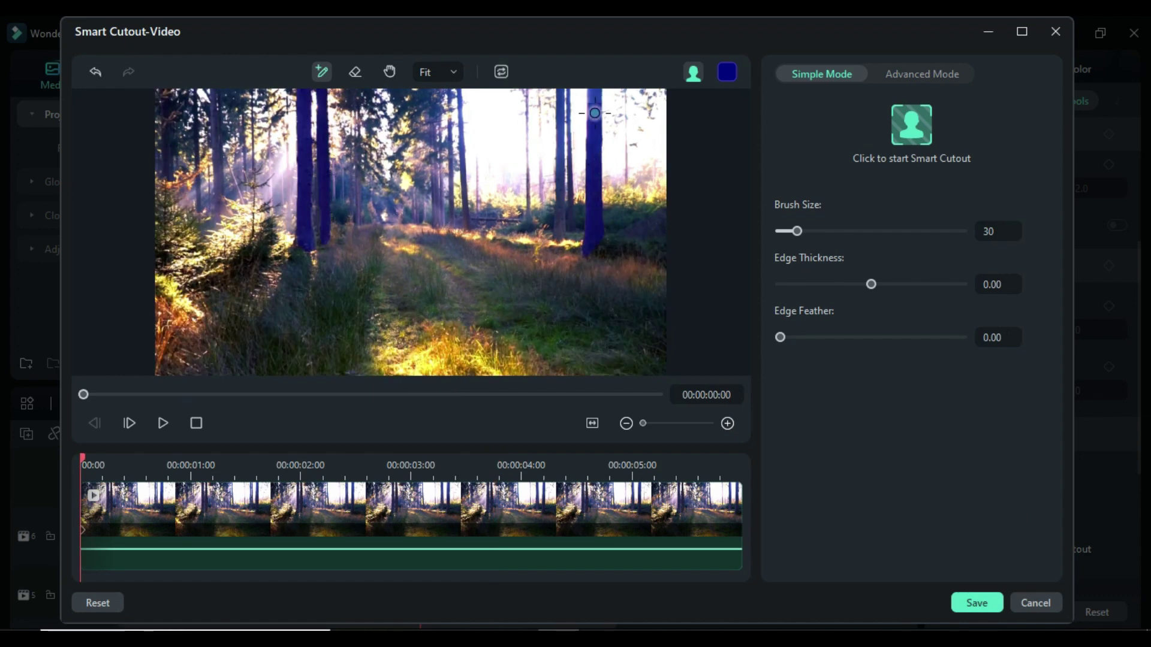
{"action": "mouse_move", "coordinate": [559, 232]}
{"action": "left_mouse_down"}
{"action": "mouse_move", "coordinate": [561, 102]}
{"action": "mouse_move", "coordinate": [571, 102]}
{"action": "left_mouse_up"}
{"action": "left_click_drag", "start_coordinate": [467, 221], "coordinate": [462, 105]}
{"action": "left_click", "coordinate": [912, 129]}
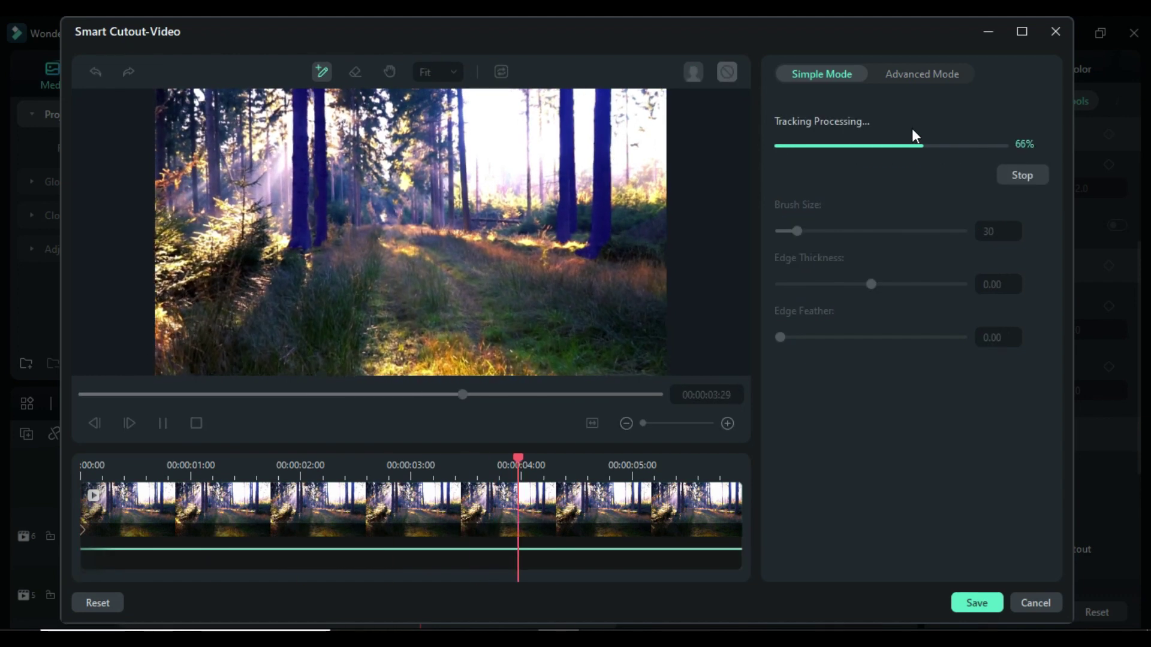
{"action": "left_click", "coordinate": [973, 605]}
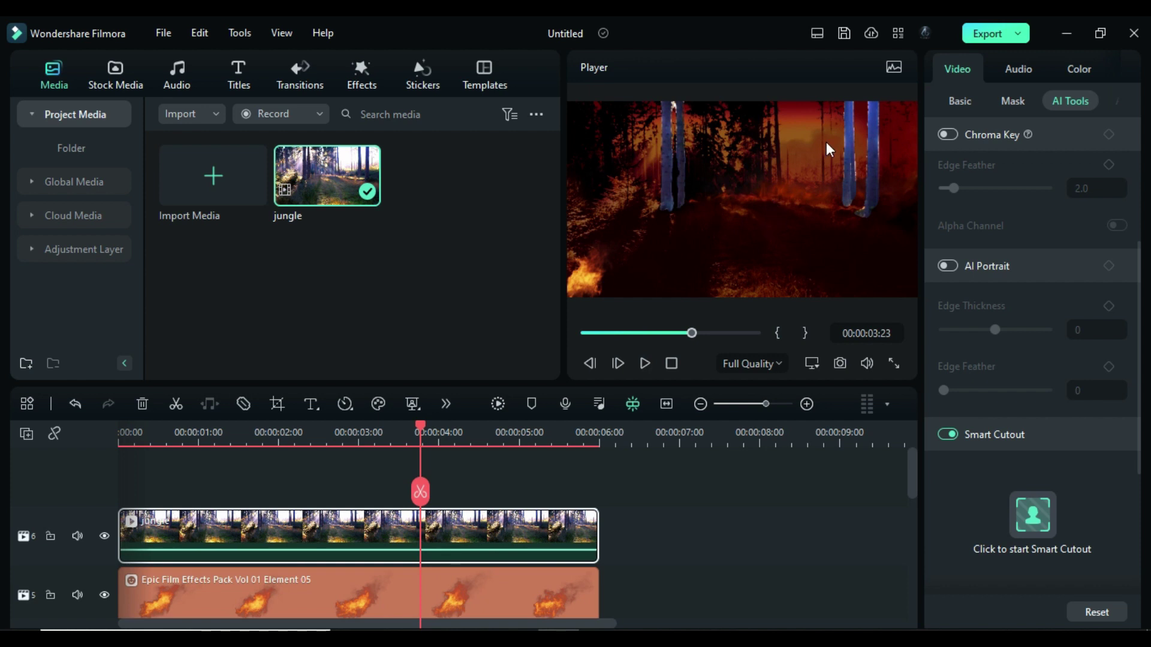
- Apply the Tint effect to the tree cutout clip on track 6 and set its color to dark burnt orange
{"action": "left_click", "coordinate": [359, 78]}
{"action": "left_click", "coordinate": [255, 241]}
{"action": "left_click", "coordinate": [1109, 75]}
{"action": "left_click", "coordinate": [957, 223]}
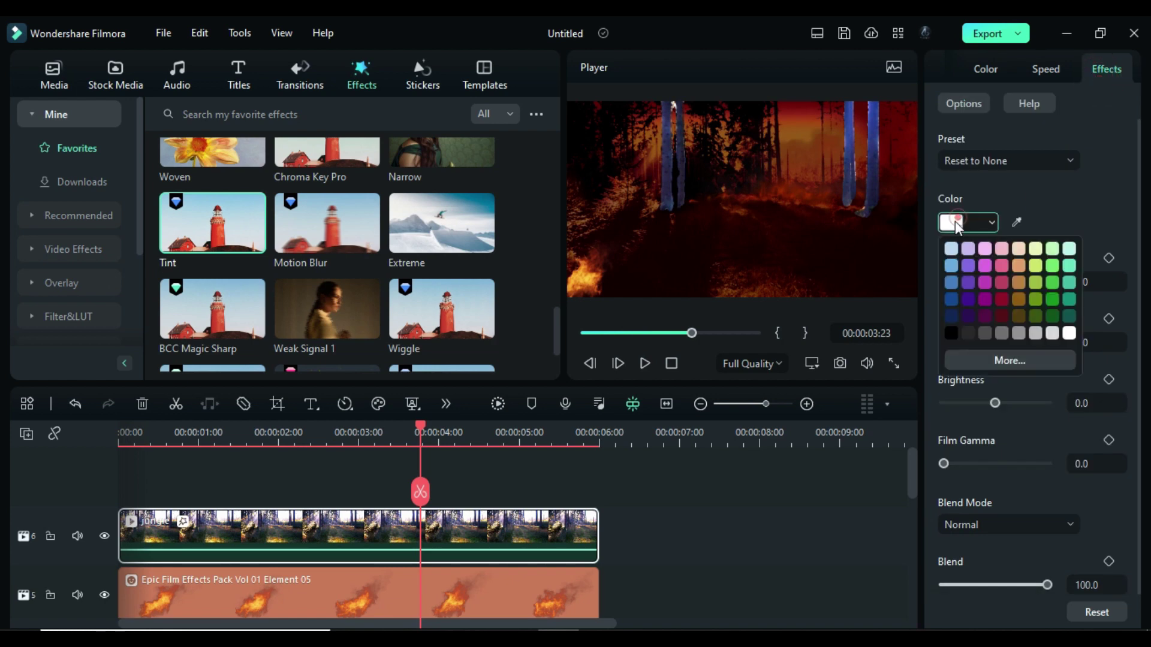
{"action": "left_click", "coordinate": [1010, 360]}
{"action": "left_click", "coordinate": [771, 258]}
{"action": "left_click", "coordinate": [686, 470]}
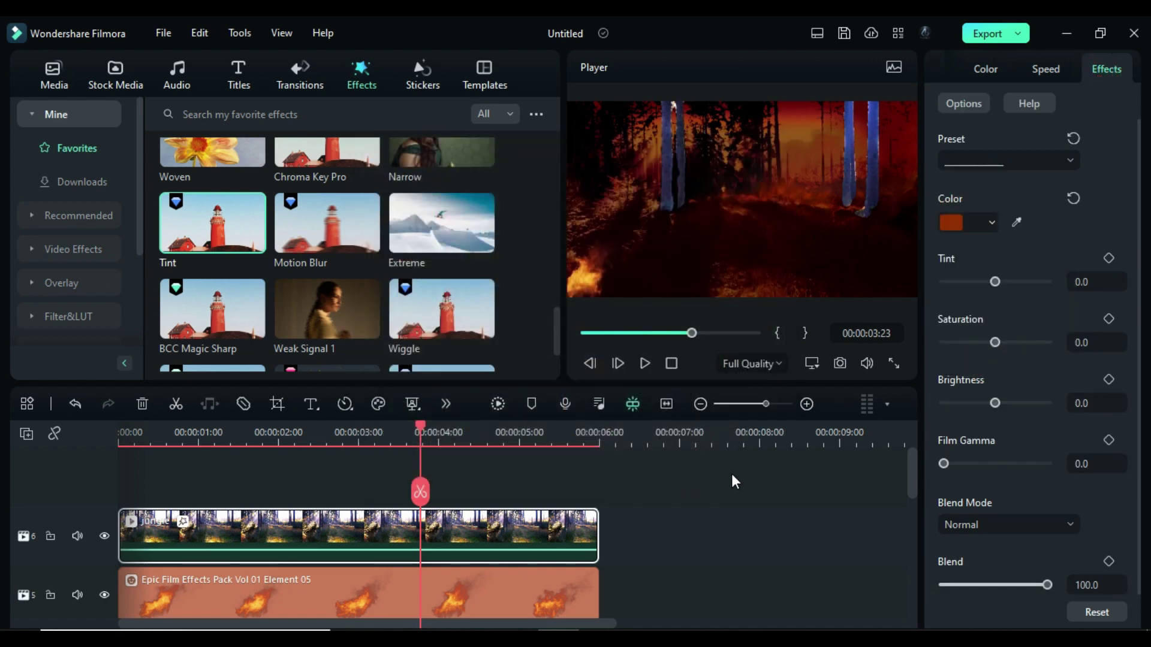
- Set the tree cutout's Tint effect to tint 39, saturation -59 and brightness 34
{"action": "left_click", "coordinate": [1087, 281]}
{"action": "type", "text": "39"}
{"action": "key", "text": "Return"}
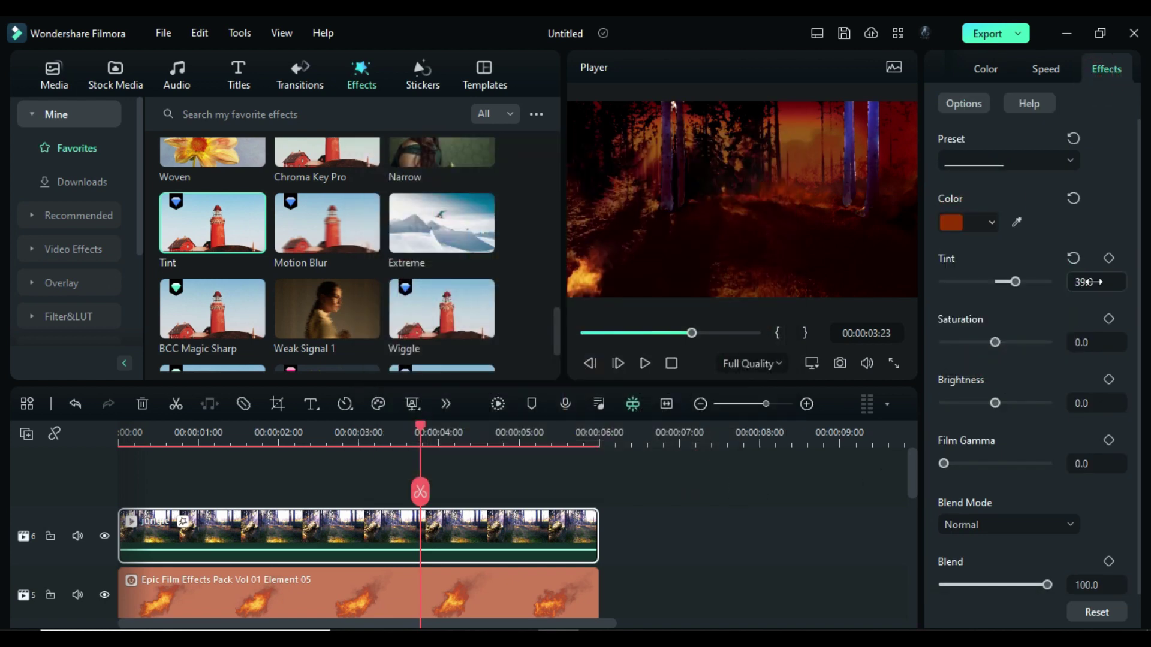
{"action": "left_click", "coordinate": [1103, 343]}
{"action": "type", "text": "-59"}
{"action": "key", "text": "Tab"}
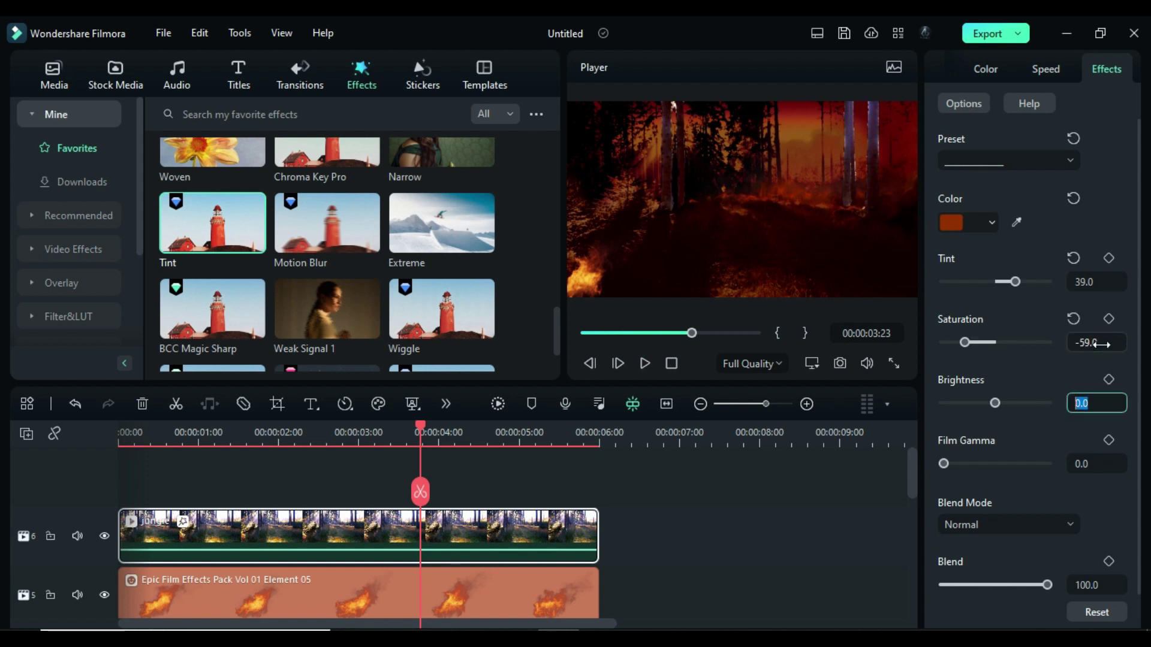
{"action": "type", "text": "34"}
{"action": "key", "text": "Return"}
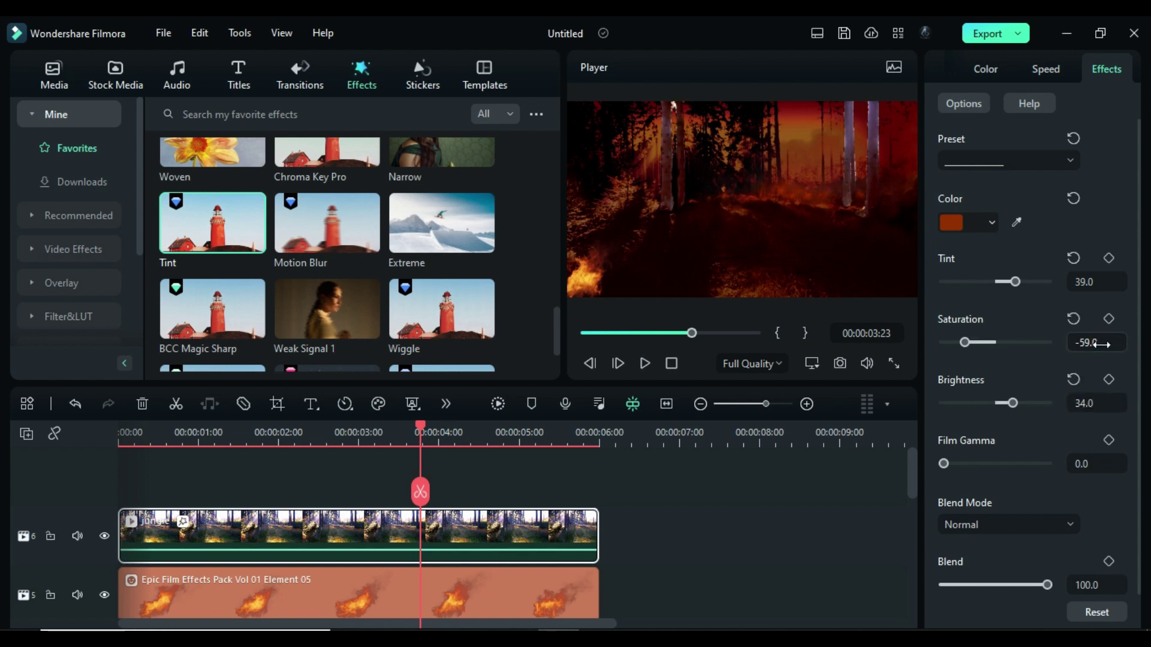
- Set the tree cutout clip's color correction to exposure -42, brightness -54, contrast 63 and vibrance -89
{"action": "left_click", "coordinate": [987, 67]}
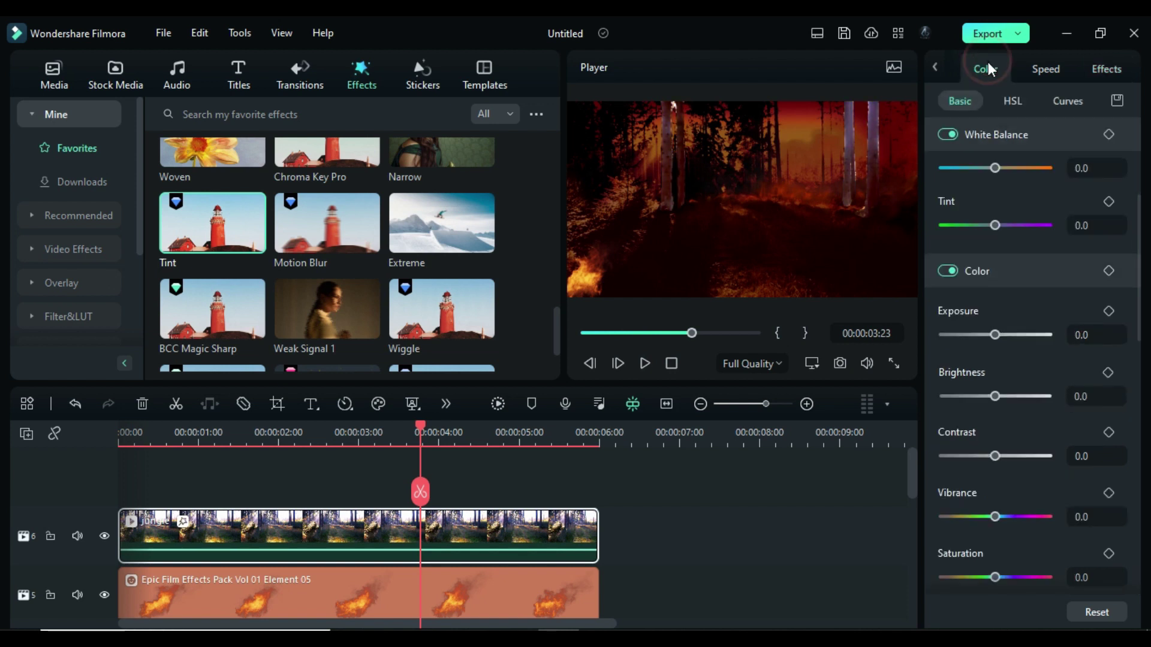
{"action": "left_click", "coordinate": [1085, 335]}
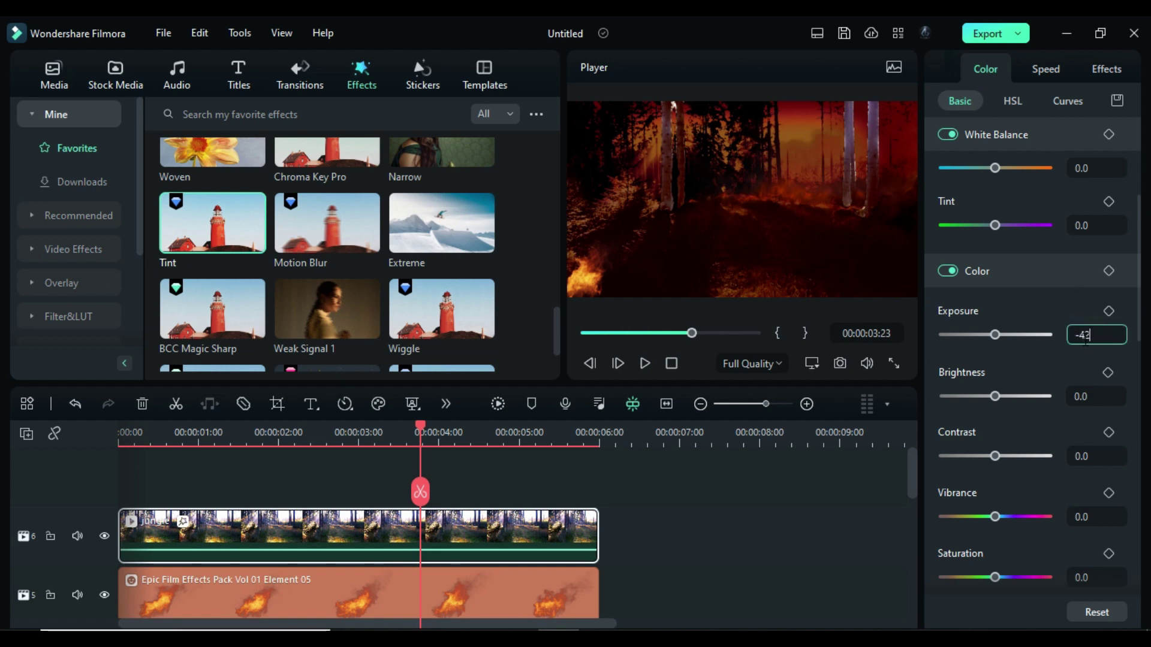
{"action": "key", "text": "Tab"}
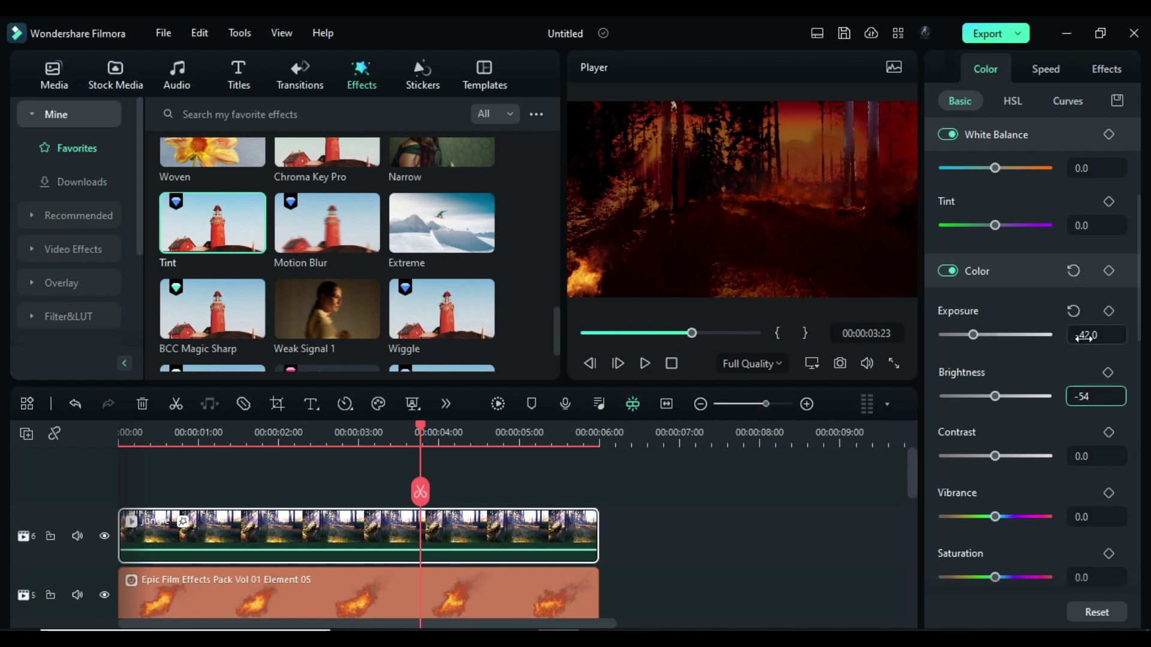
{"action": "key", "text": "Tab"}
{"action": "type", "text": "63"}
{"action": "key", "text": "Tab"}
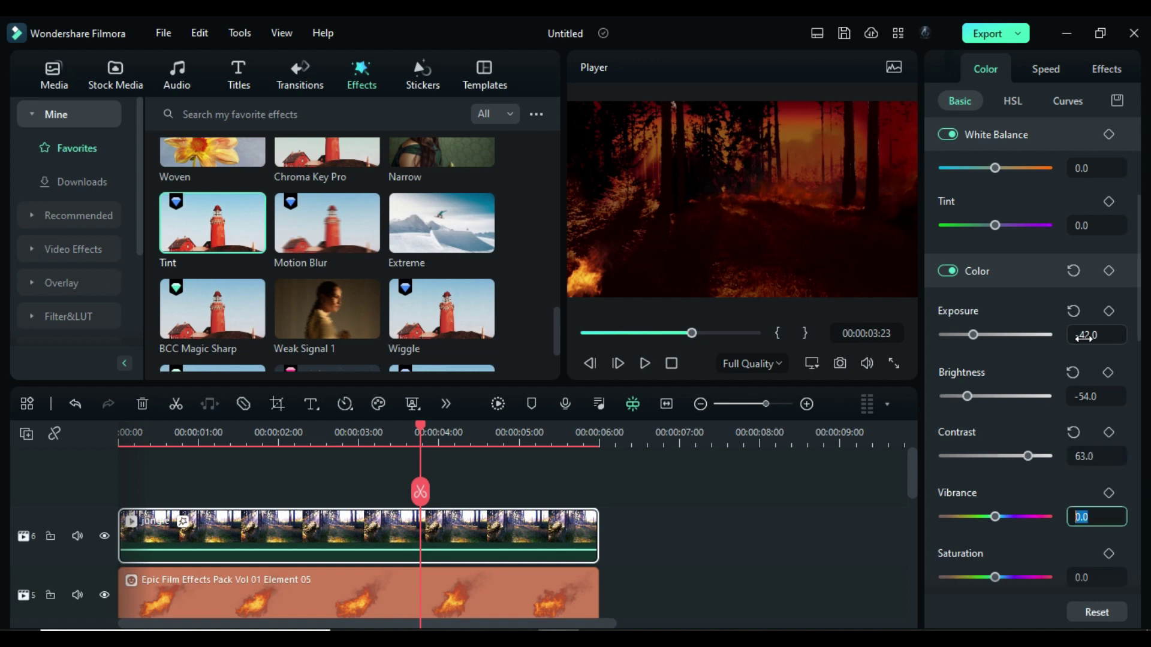
{"action": "key", "text": "Tab"}
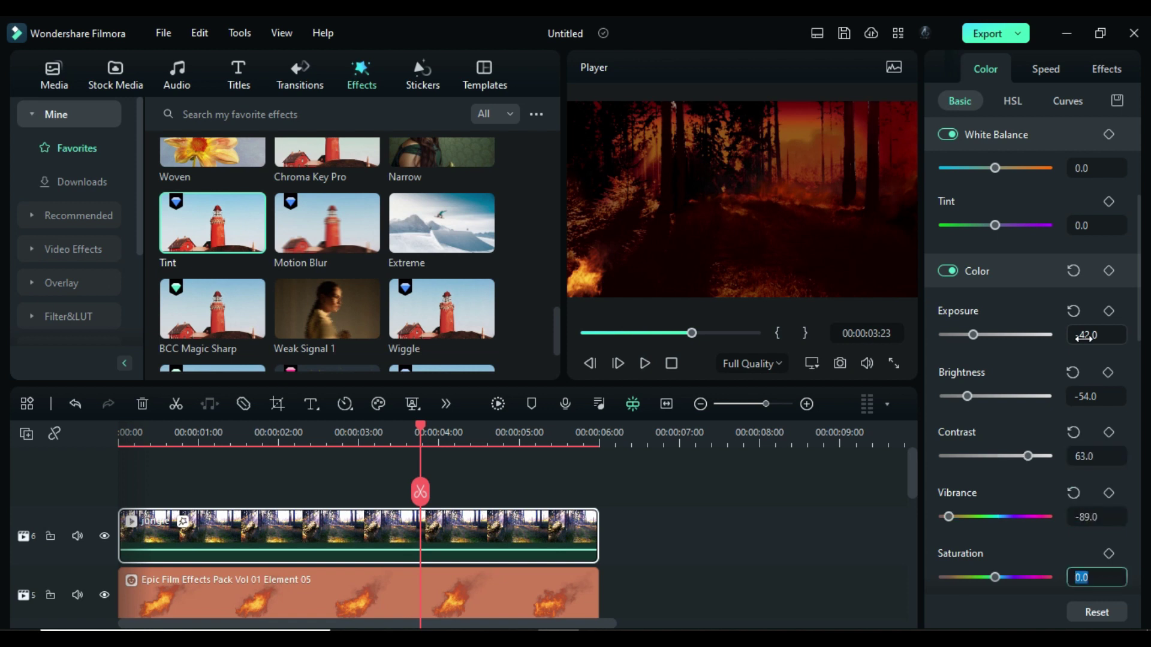
- Set the tree cutout clip's saturation to -6, and slightly feather its Smart Cutout edge and save the cutout
{"action": "key", "text": "Tab"}
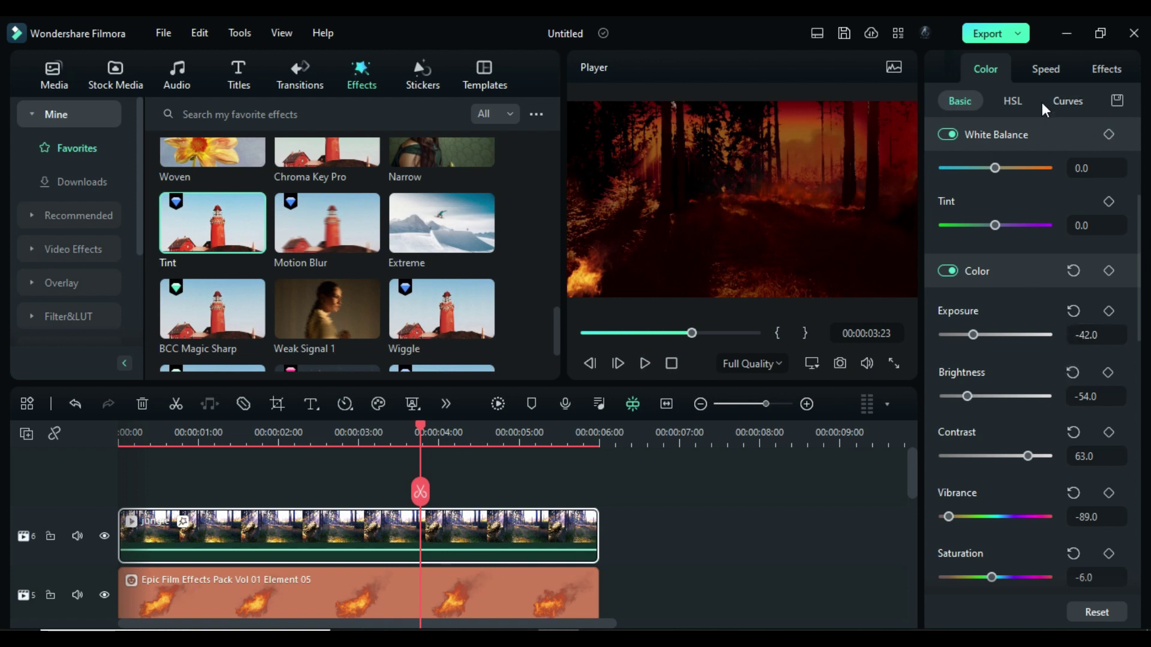
{"action": "left_click", "coordinate": [937, 68]}
{"action": "left_click", "coordinate": [976, 69]}
{"action": "left_click", "coordinate": [1068, 99]}
{"action": "left_click", "coordinate": [1048, 531]}
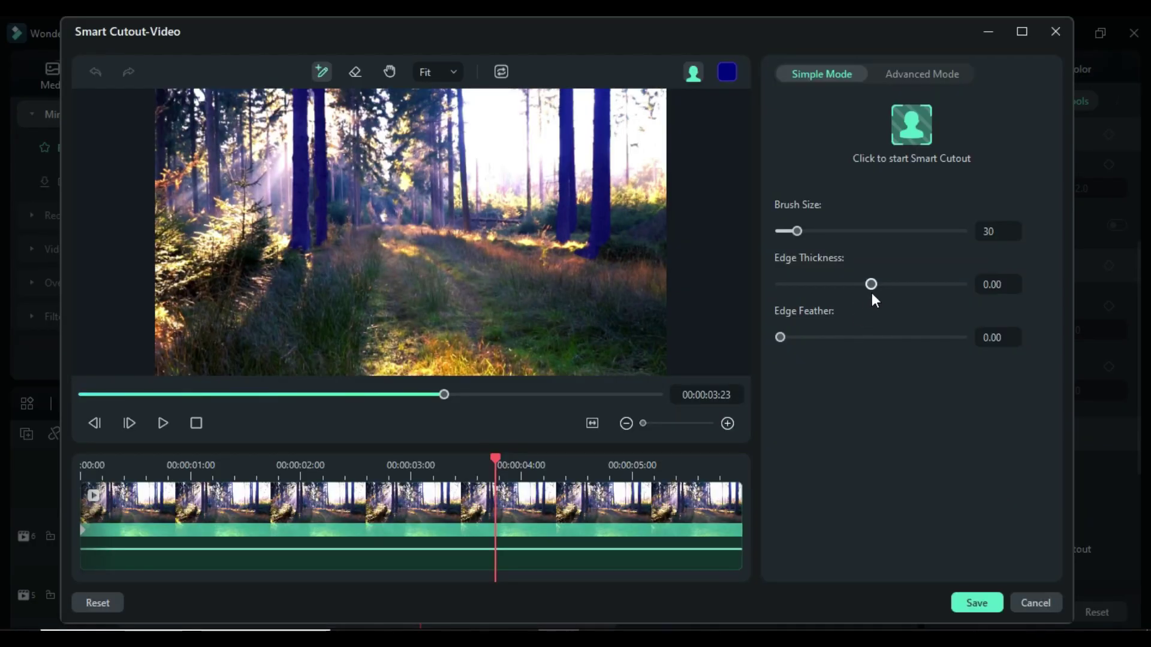
{"action": "left_click_drag", "start_coordinate": [785, 338], "coordinate": [794, 340]}
{"action": "left_click", "coordinate": [976, 602]}
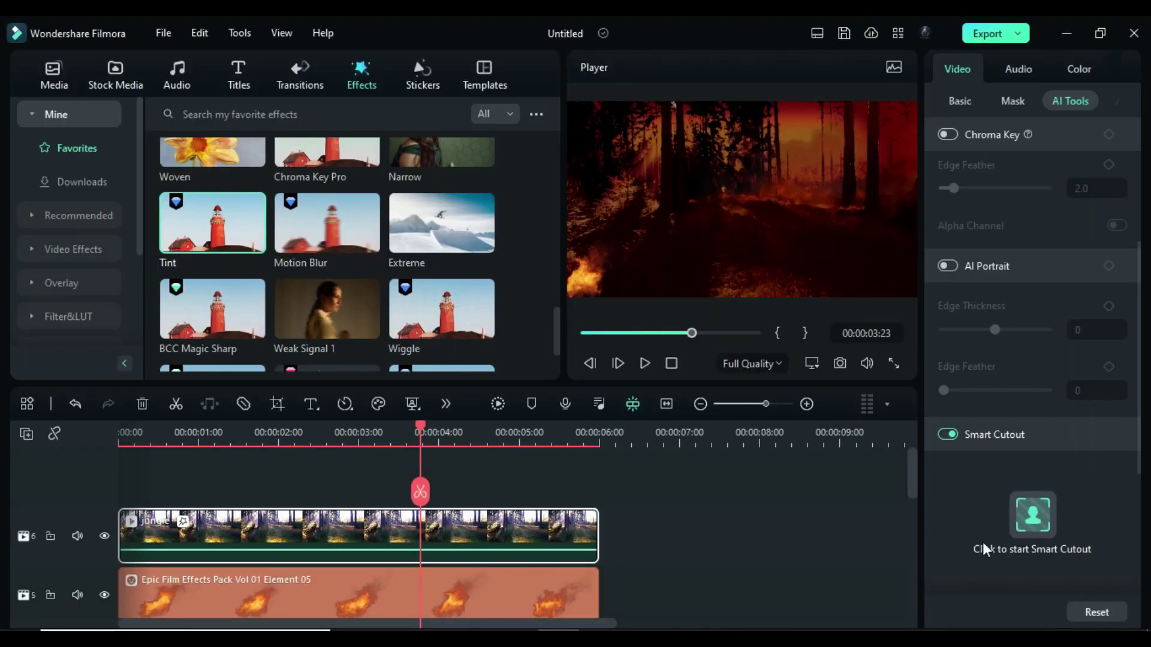
- Add the Epic Film Effects Pack Vol 01 Element 02 ground fire on track 7 from the start of the timeline
{"action": "left_click", "coordinate": [424, 87]}
{"action": "left_click_drag", "start_coordinate": [210, 234], "coordinate": [137, 531]}
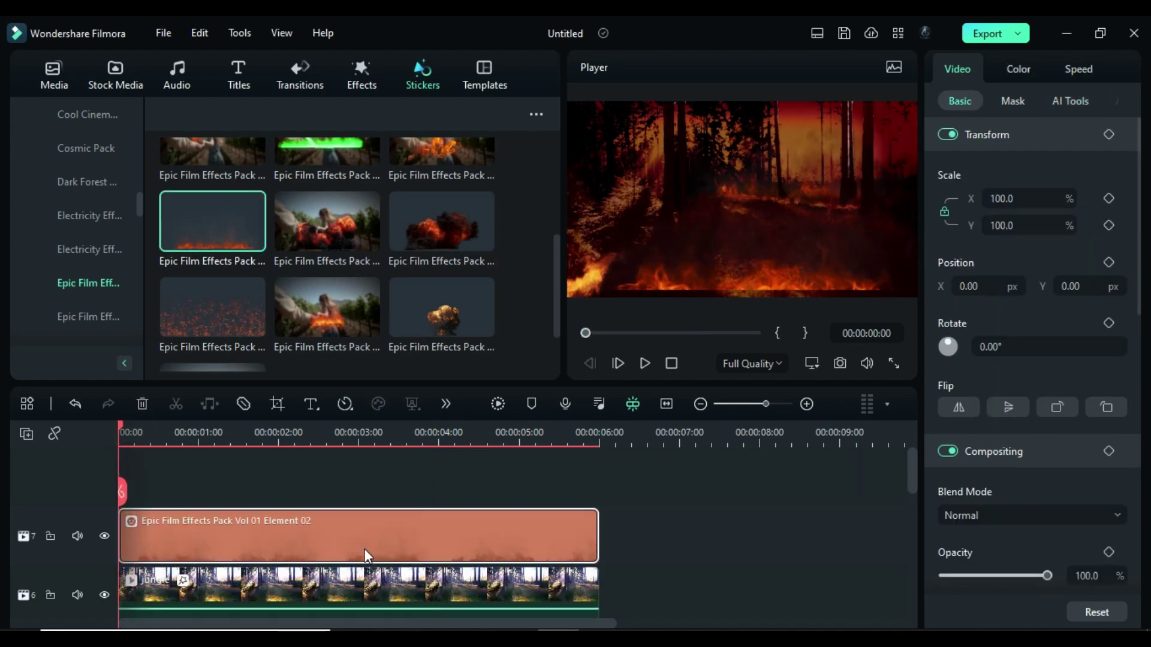
{"action": "scroll", "coordinate": [364, 554], "scroll_direction": "down", "scroll_amount": 1}
- Enable Chroma Key on the track 6 tree cutout clip with white as the key color, offset 2 and tolerance 50
{"action": "left_click", "coordinate": [429, 557]}
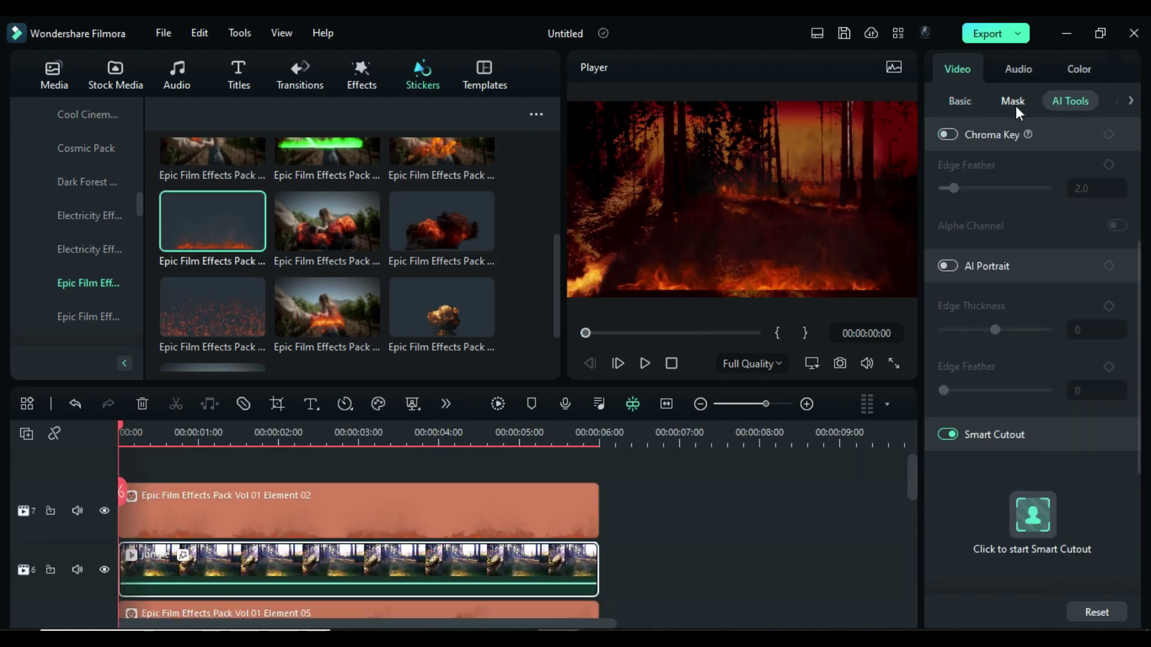
{"action": "left_click", "coordinate": [947, 134]}
{"action": "left_click", "coordinate": [1016, 198]}
{"action": "left_click", "coordinate": [842, 153]}
{"action": "left_click_drag", "start_coordinate": [1002, 259], "coordinate": [1033, 267]}
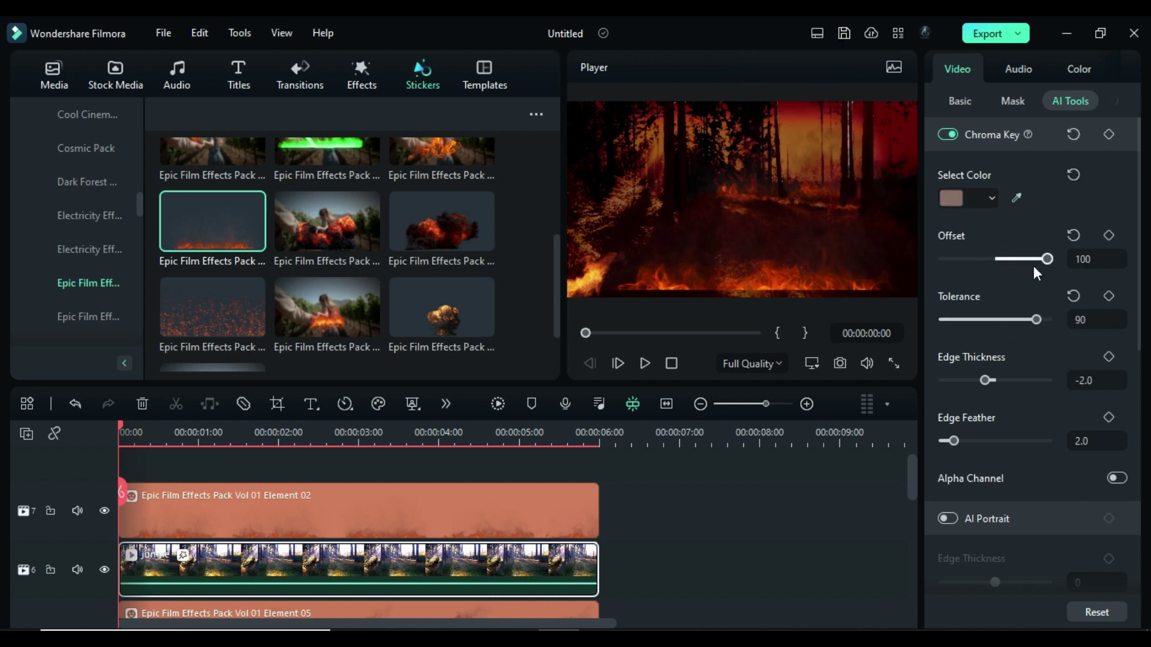
{"action": "left_click", "coordinate": [991, 198]}
{"action": "left_click", "coordinate": [1067, 310]}
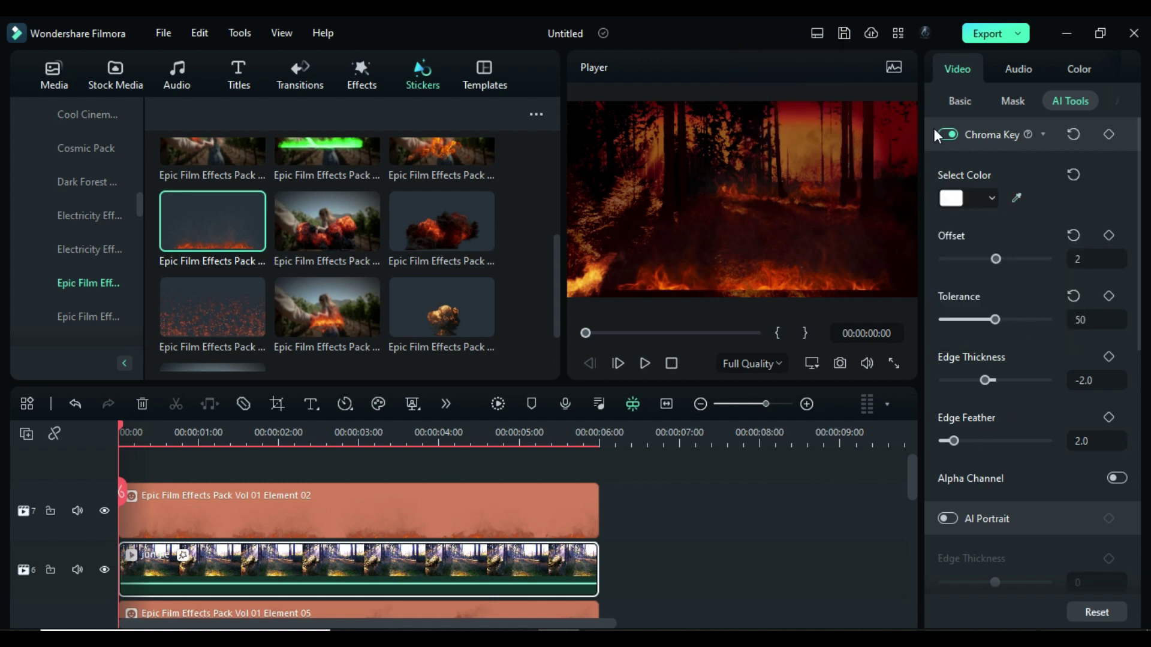
- Rotate the Element 02 fire clip on track 7 to 91°, scale it to 37% and position it at X 789, Y 277
{"action": "left_click", "coordinate": [366, 512]}
{"action": "left_click_drag", "start_coordinate": [991, 346], "coordinate": [1038, 347]}
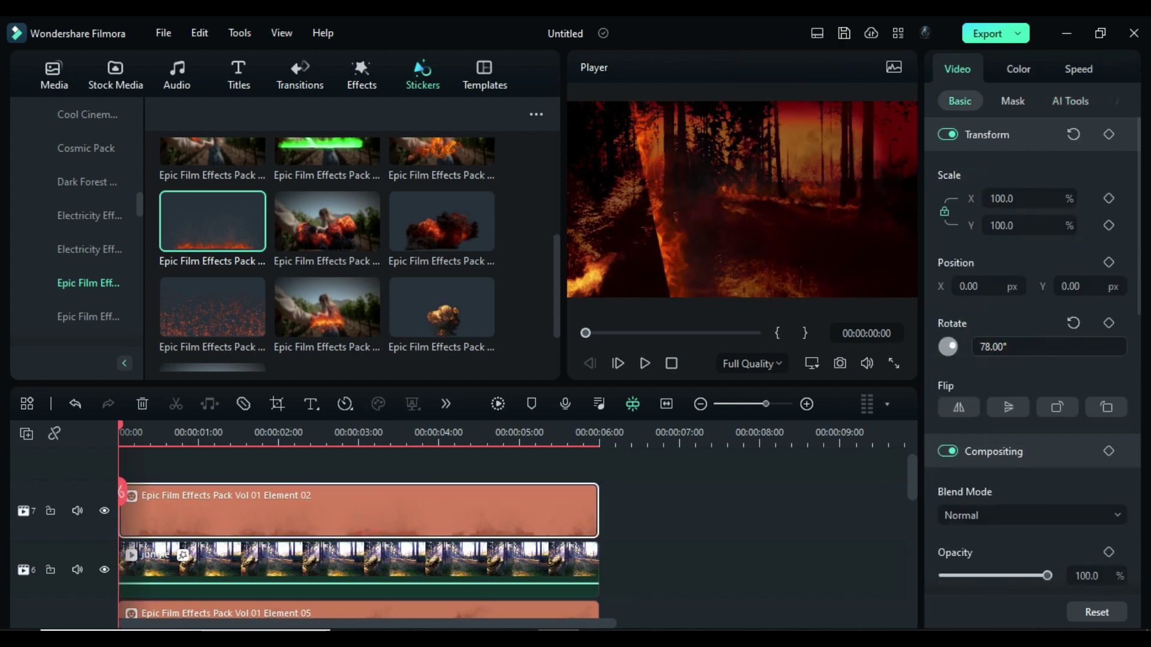
{"action": "left_click_drag", "start_coordinate": [1005, 229], "coordinate": [987, 229]}
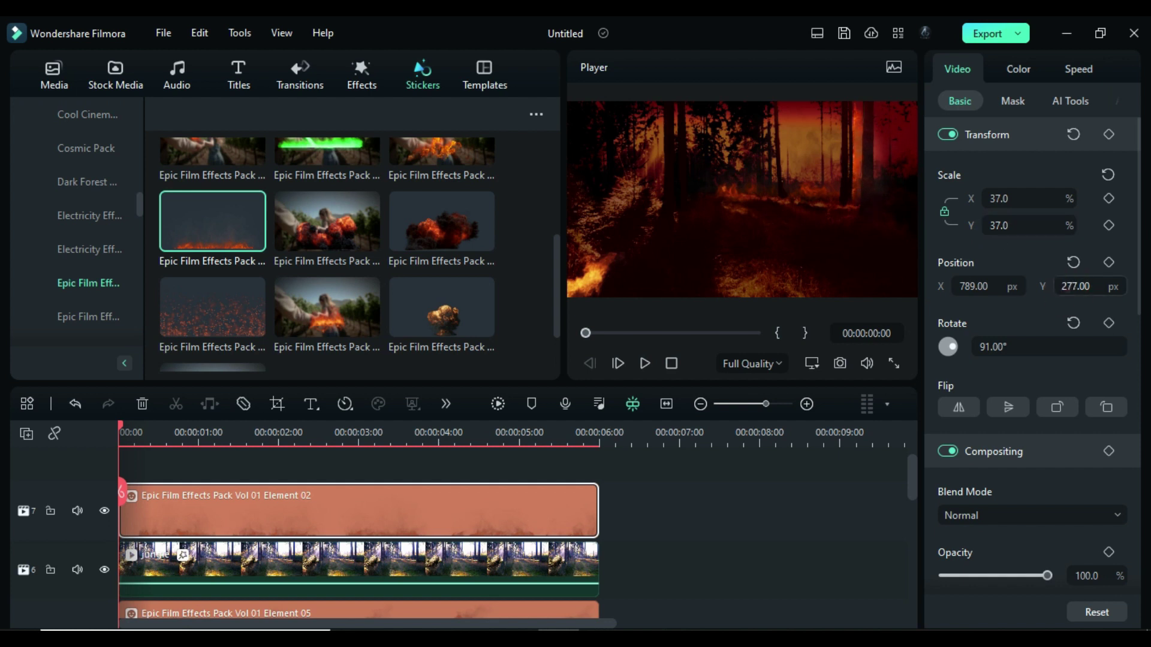
- Apply an inverted Linear mask rotated 90° to the track 7 fire clip, positioned at about X -179, Y -536
{"action": "left_click", "coordinate": [1012, 101]}
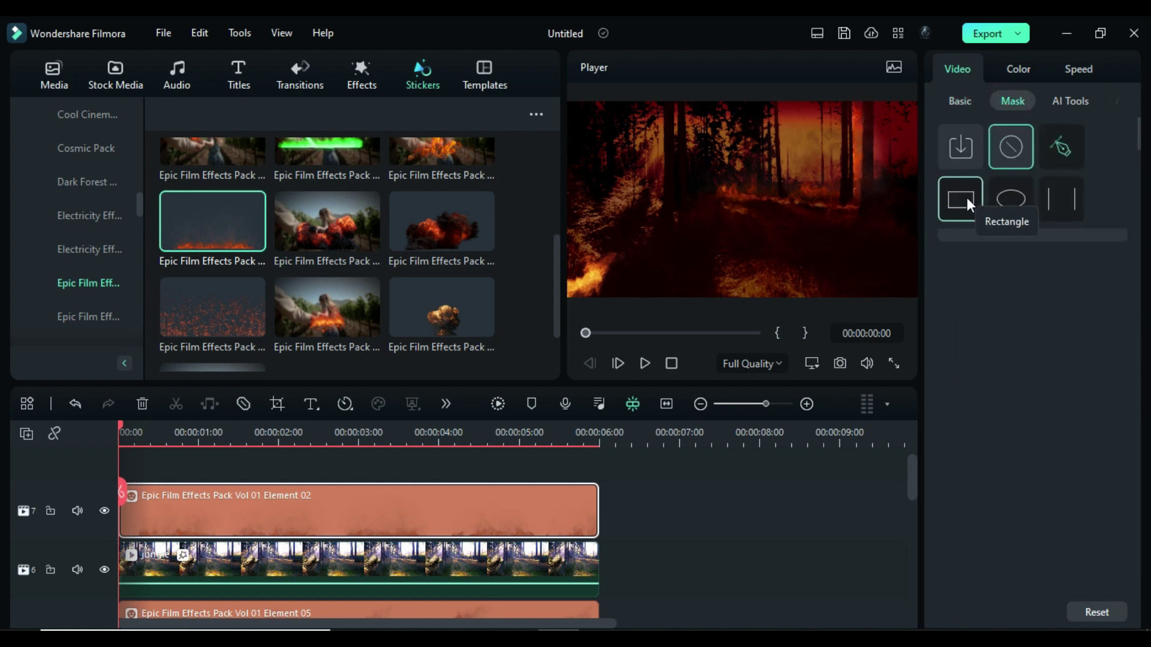
{"action": "left_click", "coordinate": [977, 263]}
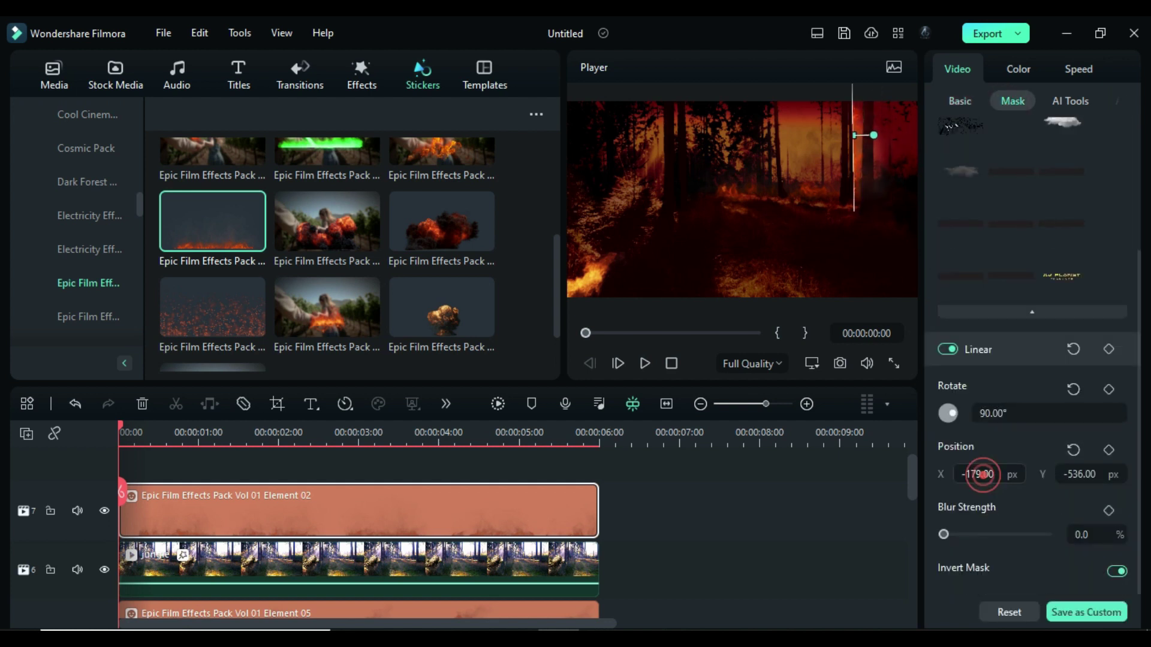
- Keyframe the track 7 fire's transform from X 791, Y 291 and 89° at the start, adjusting its position at successive seconds to follow the trunk
{"action": "left_click", "coordinate": [370, 516]}
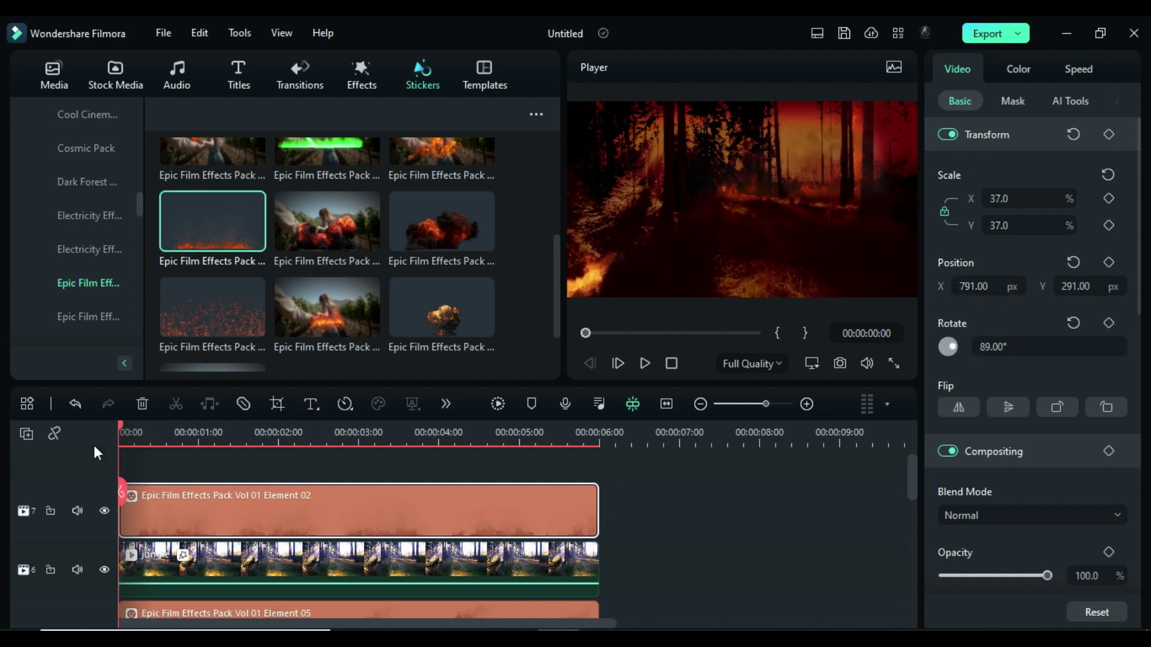
{"action": "left_click", "coordinate": [1109, 135]}
{"action": "left_click", "coordinate": [198, 446]}
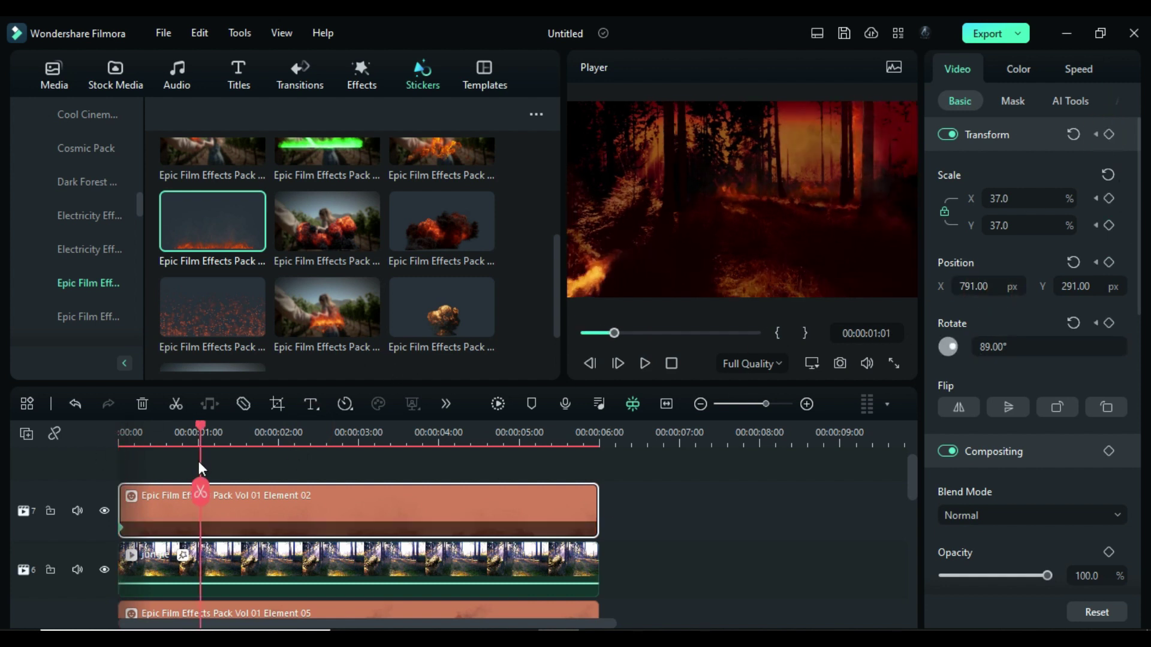
{"action": "left_click", "coordinate": [1108, 135]}
{"action": "left_click", "coordinate": [278, 447]}
{"action": "left_click_drag", "start_coordinate": [966, 288], "coordinate": [965, 287]}
{"action": "left_click", "coordinate": [359, 447]}
{"action": "key", "text": "shift+Right"}
{"action": "left_click", "coordinate": [519, 446]}
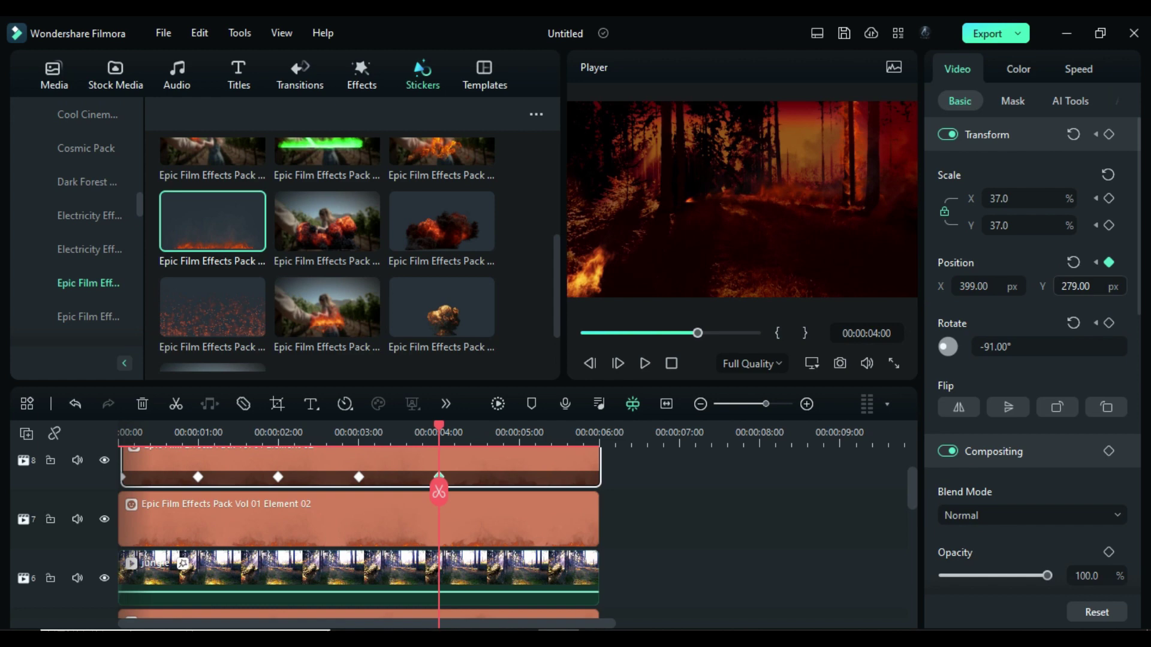
- Apply a Linear mask to the Element 02 fire clip on track 8
{"action": "left_click", "coordinate": [1012, 101]}
{"action": "left_click", "coordinate": [960, 252]}
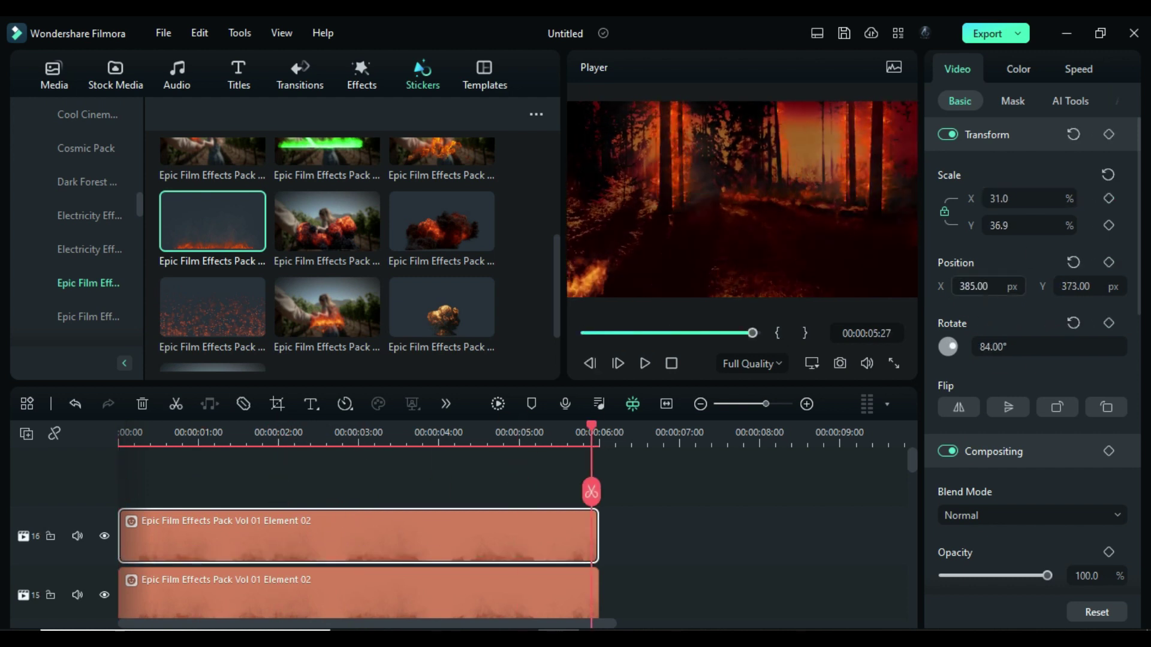
- Add the Element 04 fire on track 17 from the start, and cut off everything past 6 seconds
{"action": "left_click_drag", "start_coordinate": [591, 429], "coordinate": [107, 434]}
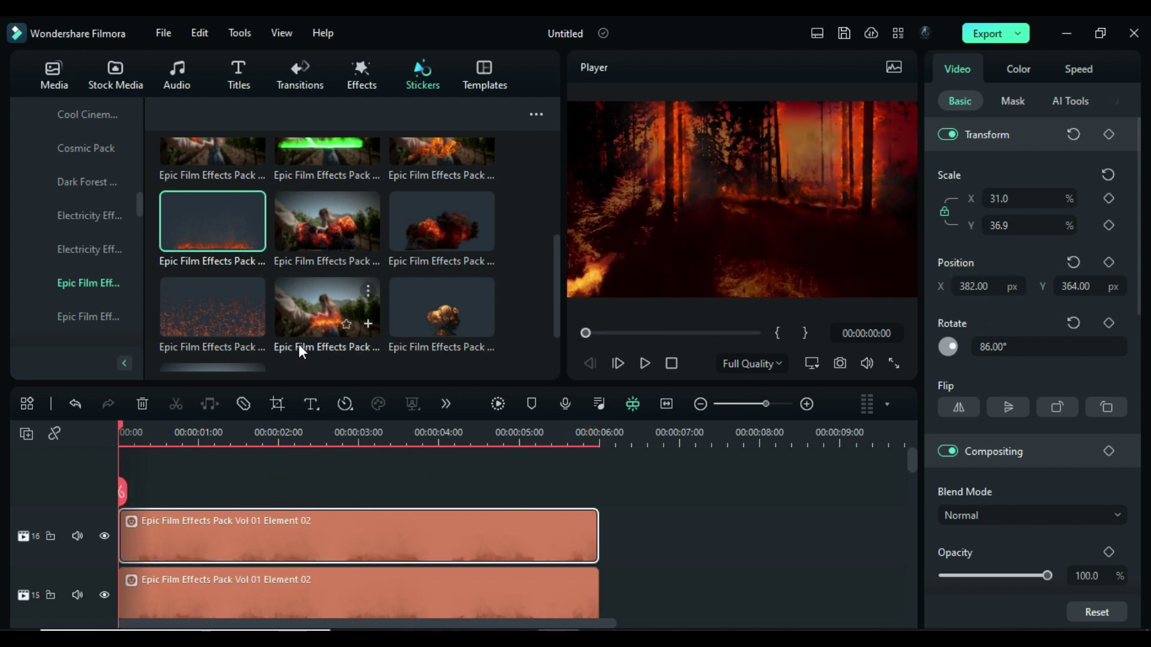
{"action": "left_click_drag", "start_coordinate": [298, 344], "coordinate": [124, 492]}
{"action": "left_click", "coordinate": [598, 439]}
{"action": "left_click", "coordinate": [599, 492]}
{"action": "left_click", "coordinate": [650, 547]}
{"action": "key", "text": "Delete"}
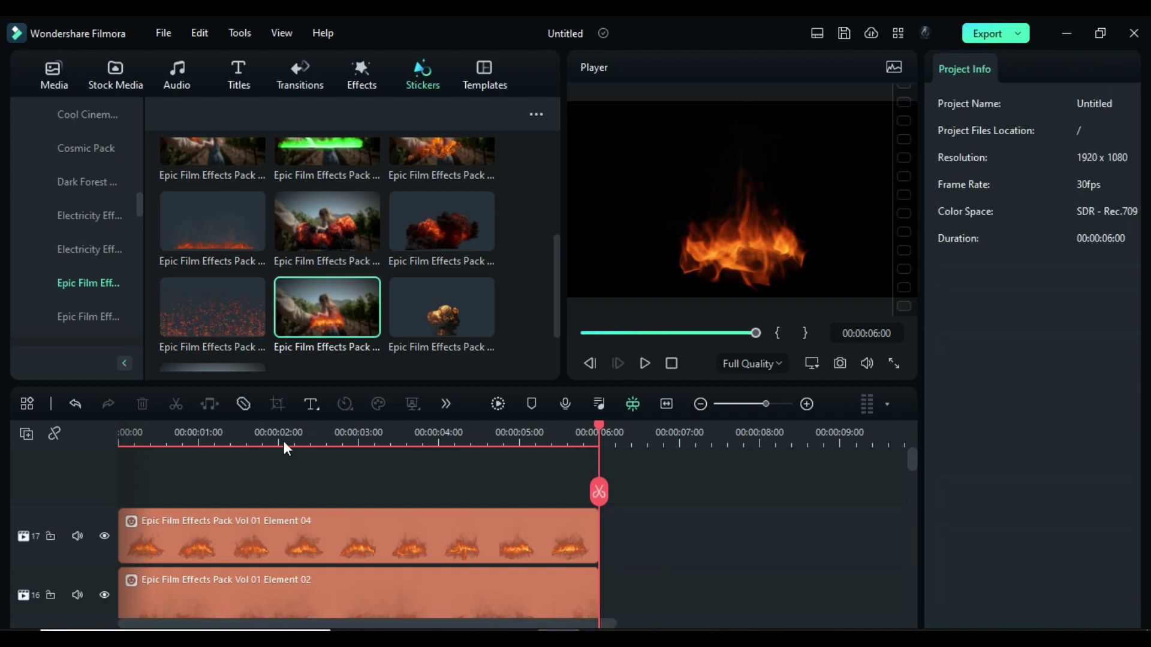
- Move the Element 04 fire up to track 18, and copy the tree cutout clip from track 6 onto track 17
{"action": "left_click", "coordinate": [295, 443]}
{"action": "left_click_drag", "start_coordinate": [309, 551], "coordinate": [358, 477]}
{"action": "scroll", "coordinate": [415, 505], "scroll_direction": "down", "scroll_amount": 5}
{"action": "left_click", "coordinate": [413, 526]}
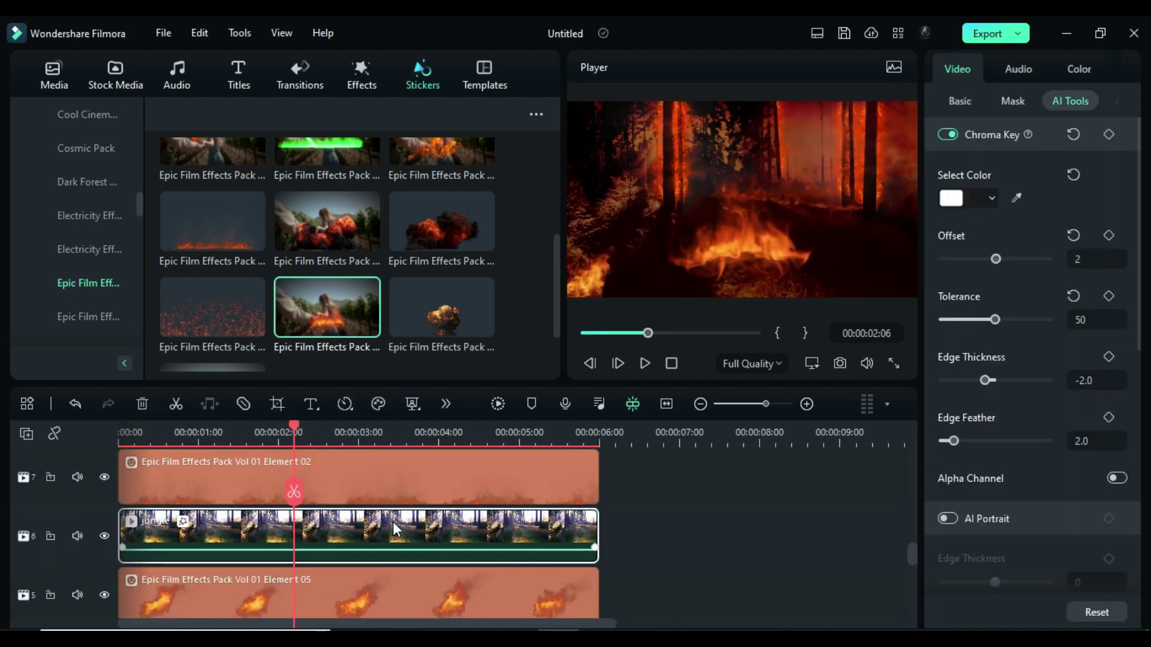
{"action": "scroll", "coordinate": [393, 522], "scroll_direction": "up", "scroll_amount": 4}
{"action": "scroll", "coordinate": [393, 522], "scroll_direction": "up", "scroll_amount": 1}
{"action": "key", "text": "Home"}
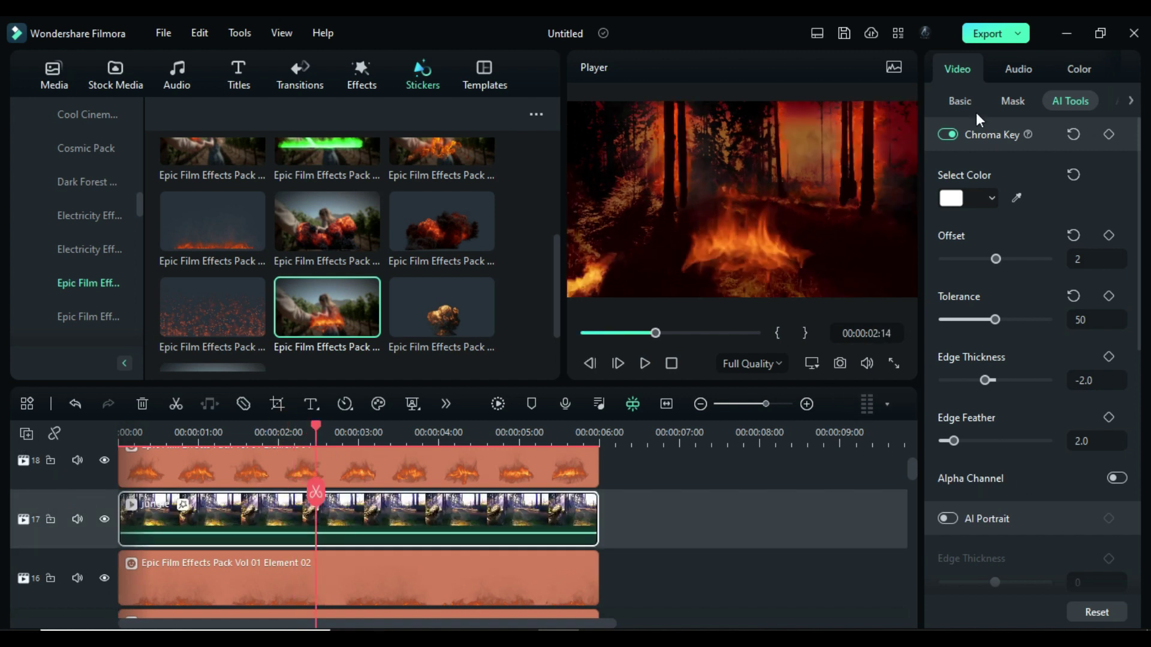
- Set the blend mode of the tree cutout copy on track 17 to Screen
{"action": "left_click", "coordinate": [960, 101]}
{"action": "left_click", "coordinate": [1059, 513]}
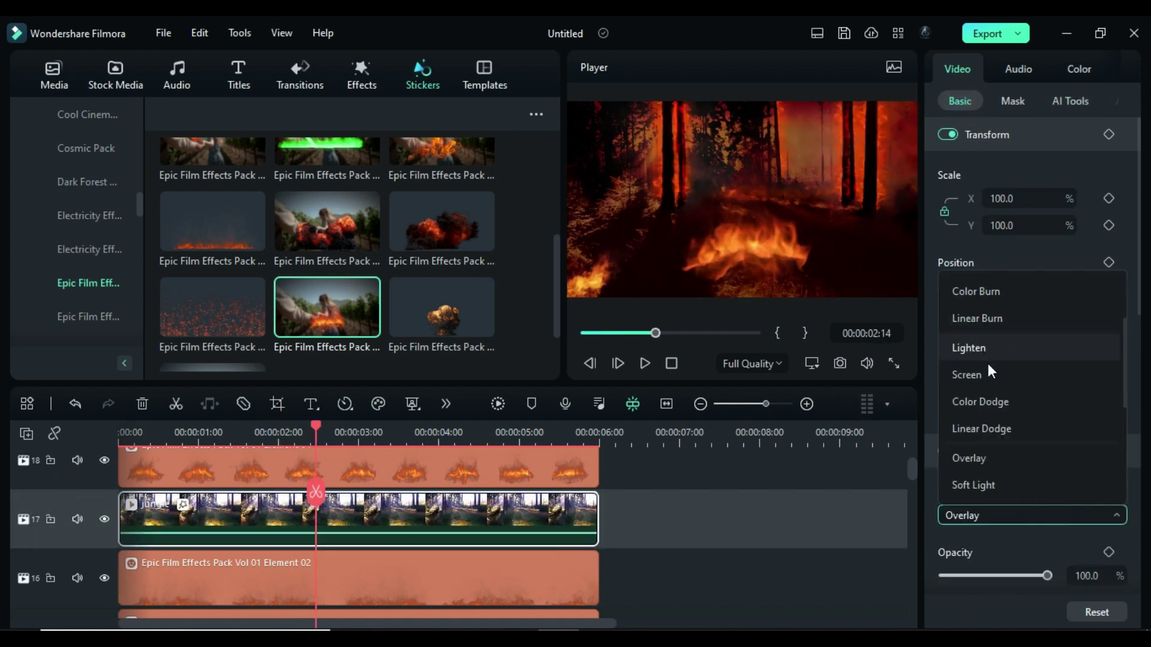
{"action": "left_click", "coordinate": [988, 375]}
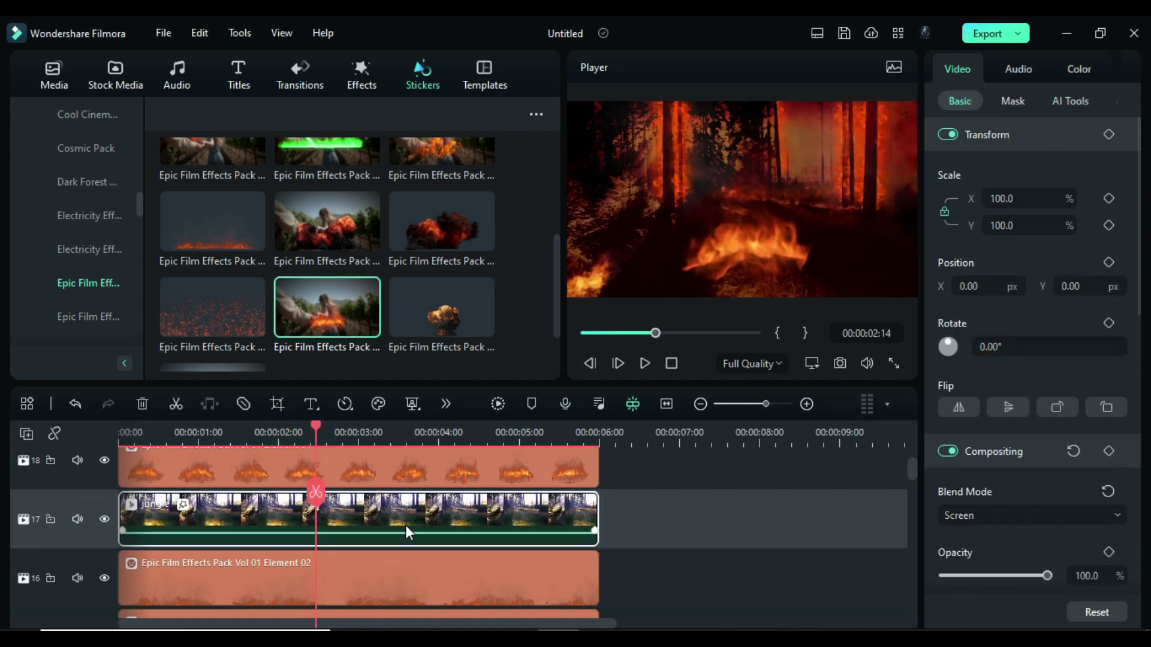
- Select the Element 04 fire clip on track 18 and open its vertical position for editing
{"action": "scroll", "coordinate": [405, 533], "scroll_direction": "up", "scroll_amount": 1}
{"action": "left_click", "coordinate": [407, 488]}
{"action": "left_click", "coordinate": [1063, 285]}
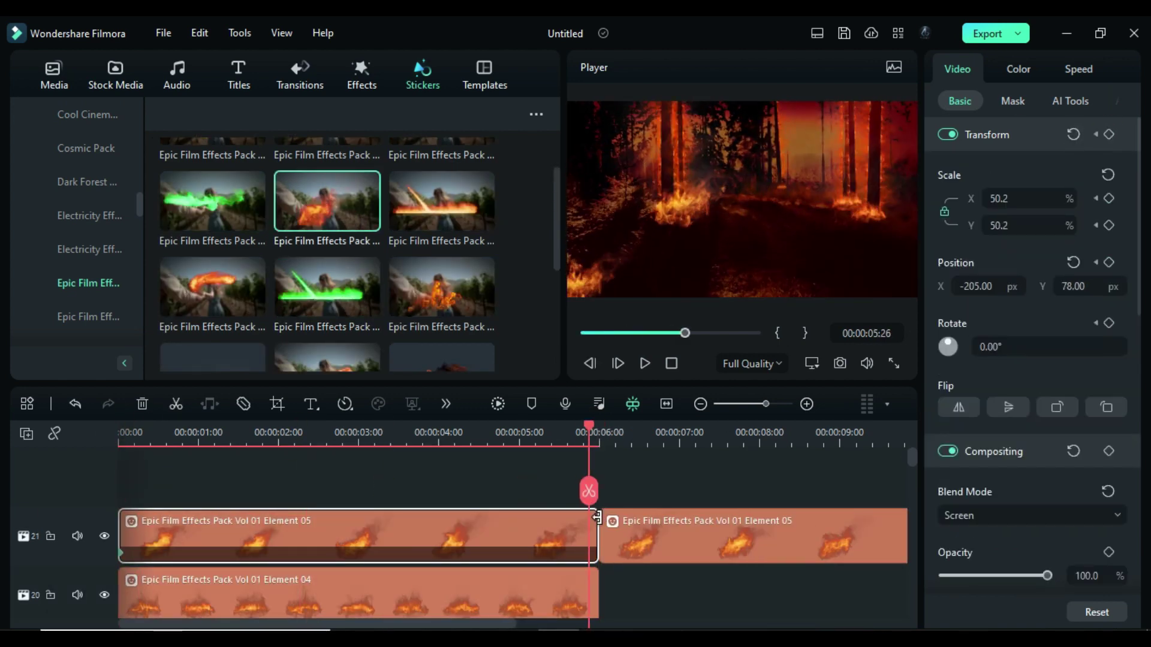
- Add the Epic Film Effects Pack Vol 01 Element 05 fire to the timeline on track 21
{"action": "left_click_drag", "start_coordinate": [327, 201], "coordinate": [465, 545]}
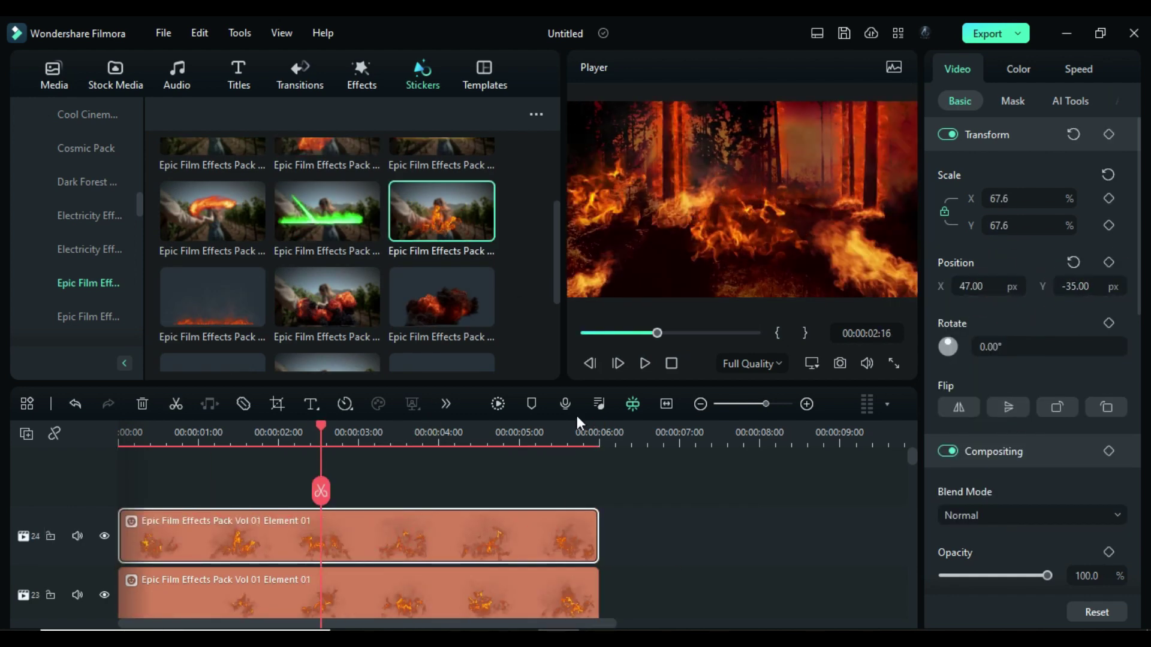
- Try a different inner tint color in the Selective Tint effect of the track 1 jungle clip, and undo the change
{"action": "scroll", "coordinate": [411, 491], "scroll_direction": "down", "scroll_amount": 5}
{"action": "scroll", "coordinate": [416, 498], "scroll_direction": "down", "scroll_amount": 10}
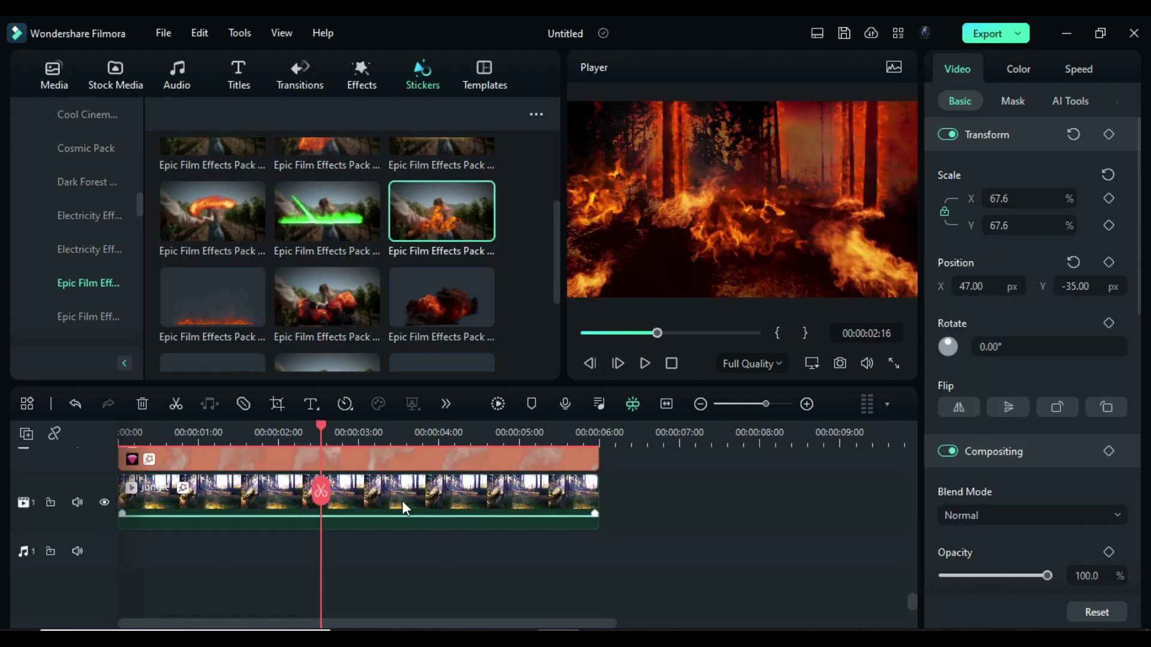
{"action": "left_click", "coordinate": [402, 501]}
{"action": "left_click", "coordinate": [1106, 69]}
{"action": "left_click", "coordinate": [1005, 324]}
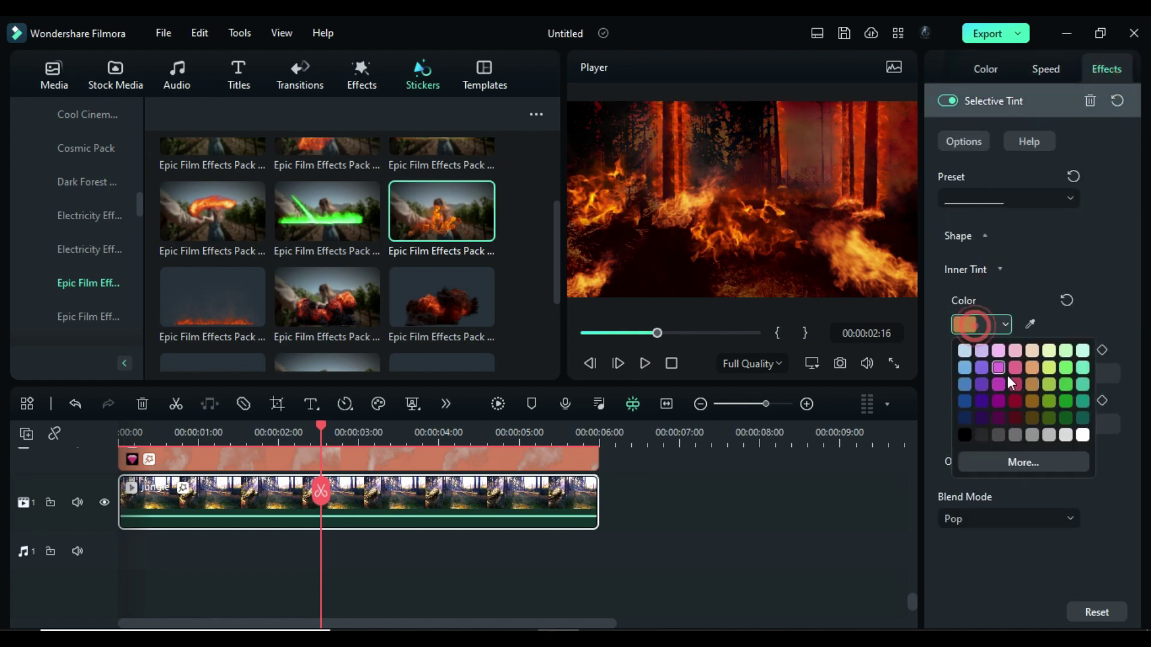
{"action": "left_click", "coordinate": [1020, 459]}
{"action": "left_click", "coordinate": [683, 465]}
{"action": "key", "text": "ctrl+z"}
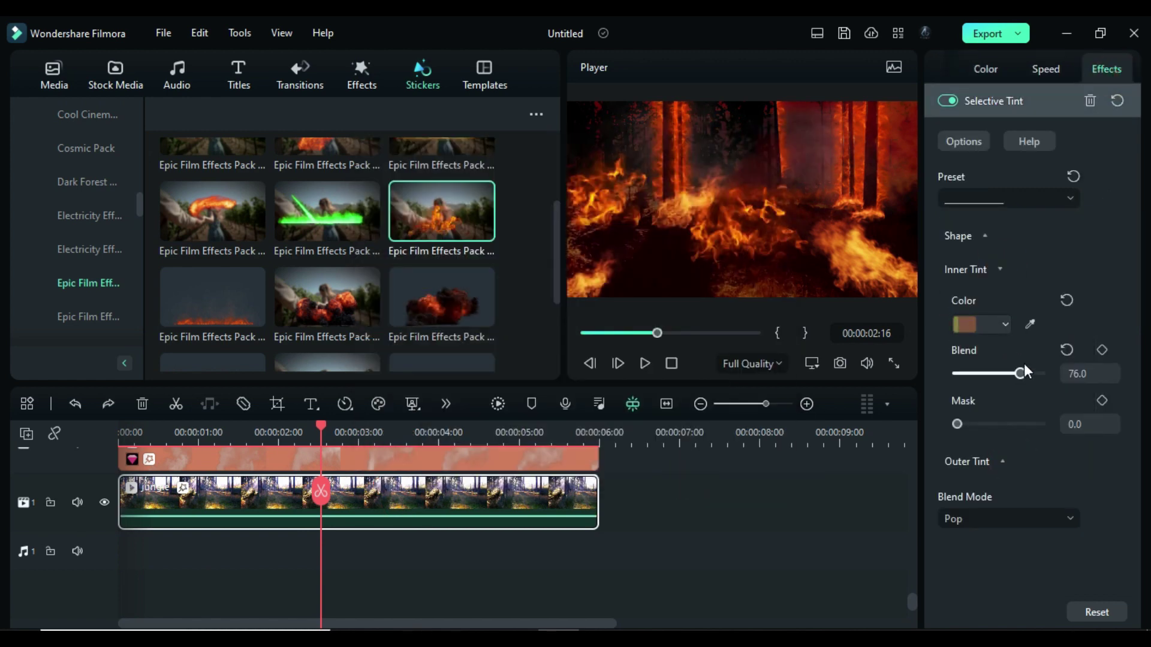
- Add the S-Log 03 filter on track 25 above all fire layers, fit it to 6 seconds and set its opacity to 20
{"action": "scroll", "coordinate": [764, 488], "scroll_direction": "up", "scroll_amount": 4}
{"action": "scroll", "coordinate": [373, 513], "scroll_direction": "up", "scroll_amount": 10}
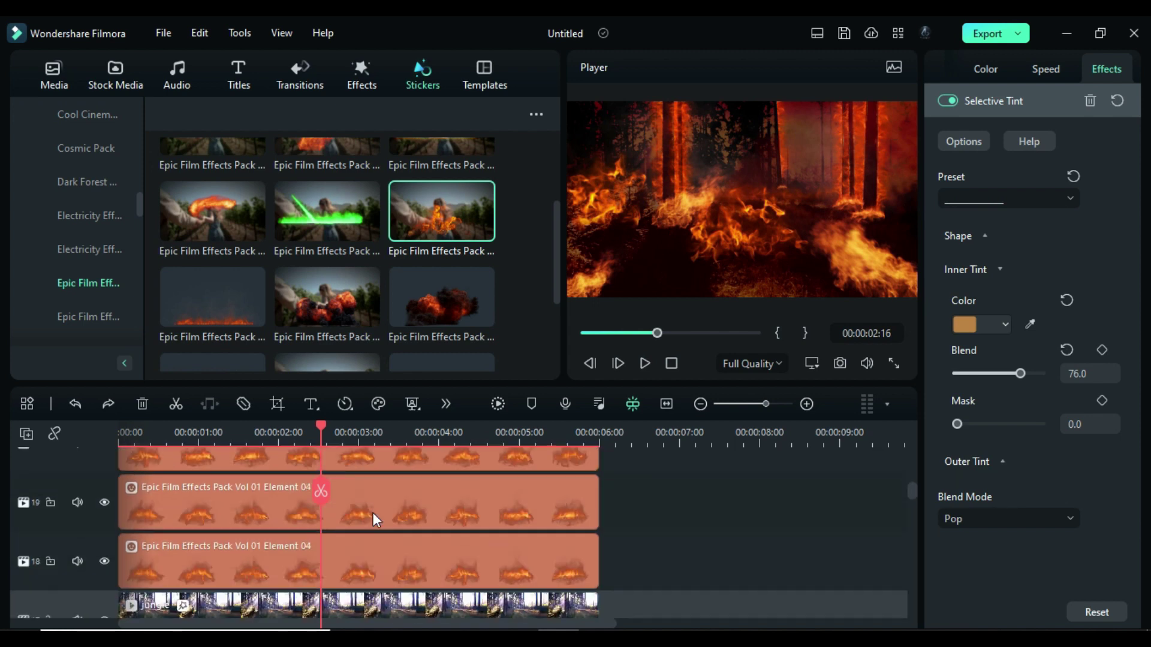
{"action": "left_click", "coordinate": [360, 75]}
{"action": "left_click_drag", "start_coordinate": [444, 344], "coordinate": [156, 523]}
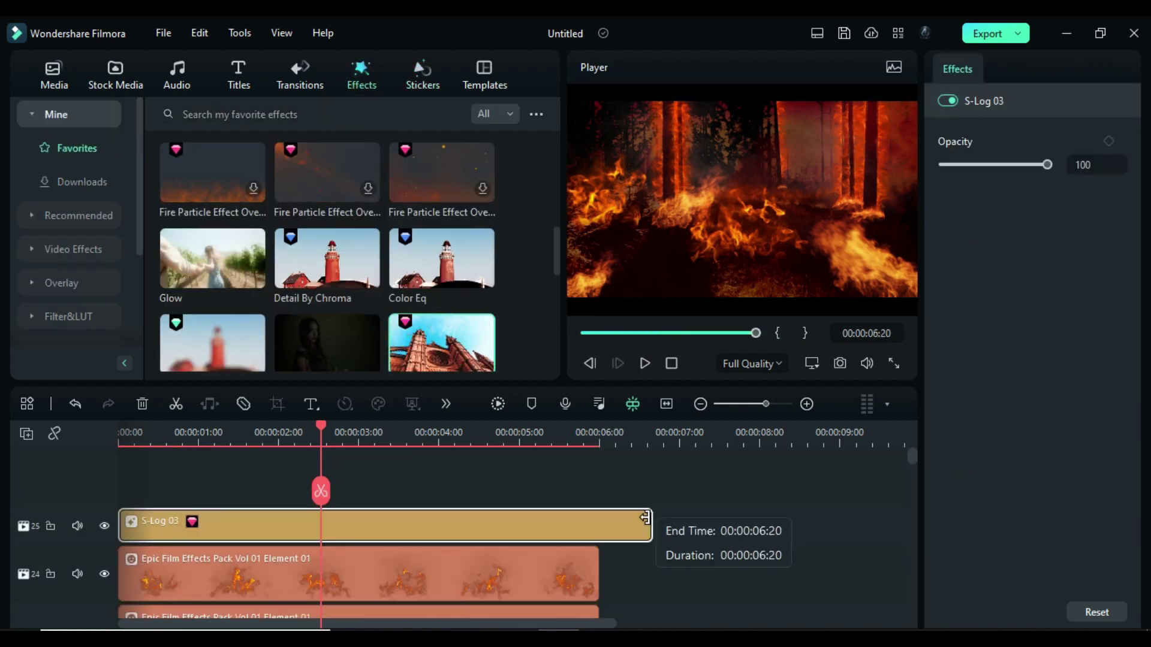
{"action": "left_click_drag", "start_coordinate": [650, 524], "coordinate": [598, 521]}
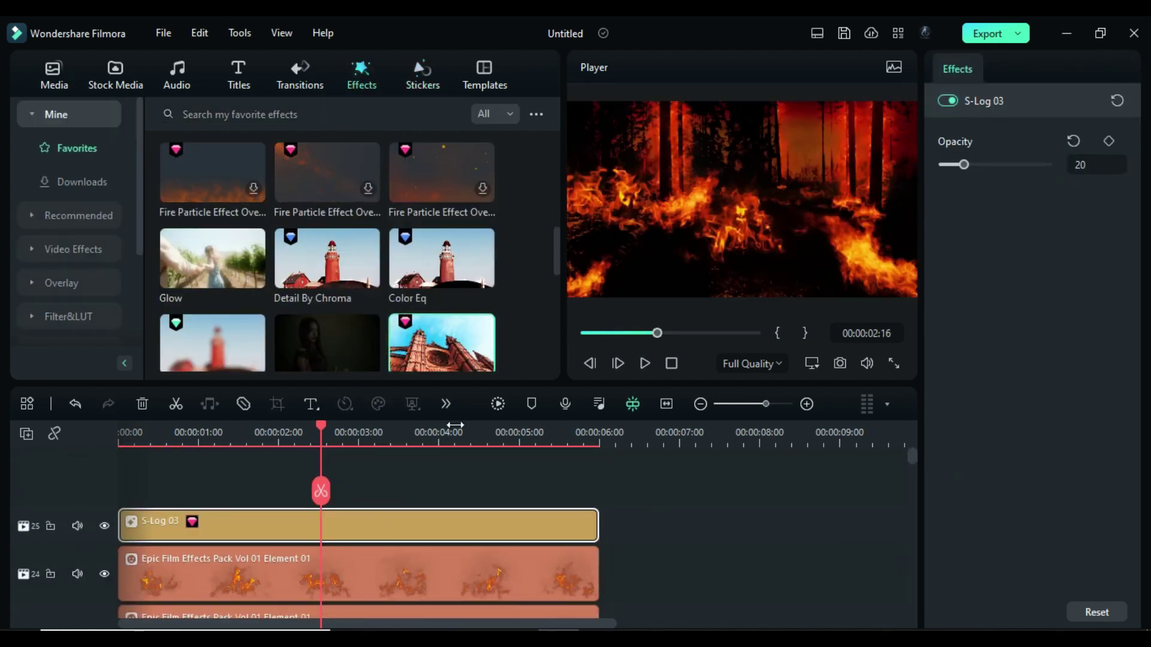
- Add the Cinema 21:9 effect on track 26 above the S-Log 03 filter, and extend it to 6 seconds
{"action": "scroll", "coordinate": [453, 484], "scroll_direction": "down", "scroll_amount": 1}
{"action": "scroll", "coordinate": [348, 264], "scroll_direction": "up", "scroll_amount": 8}
{"action": "left_click_drag", "start_coordinate": [213, 199], "coordinate": [157, 467]}
{"action": "left_click_drag", "start_coordinate": [519, 521], "coordinate": [599, 520]}
- Render the timeline preview and play back the burning-forest scene
{"action": "left_click", "coordinate": [504, 403]}
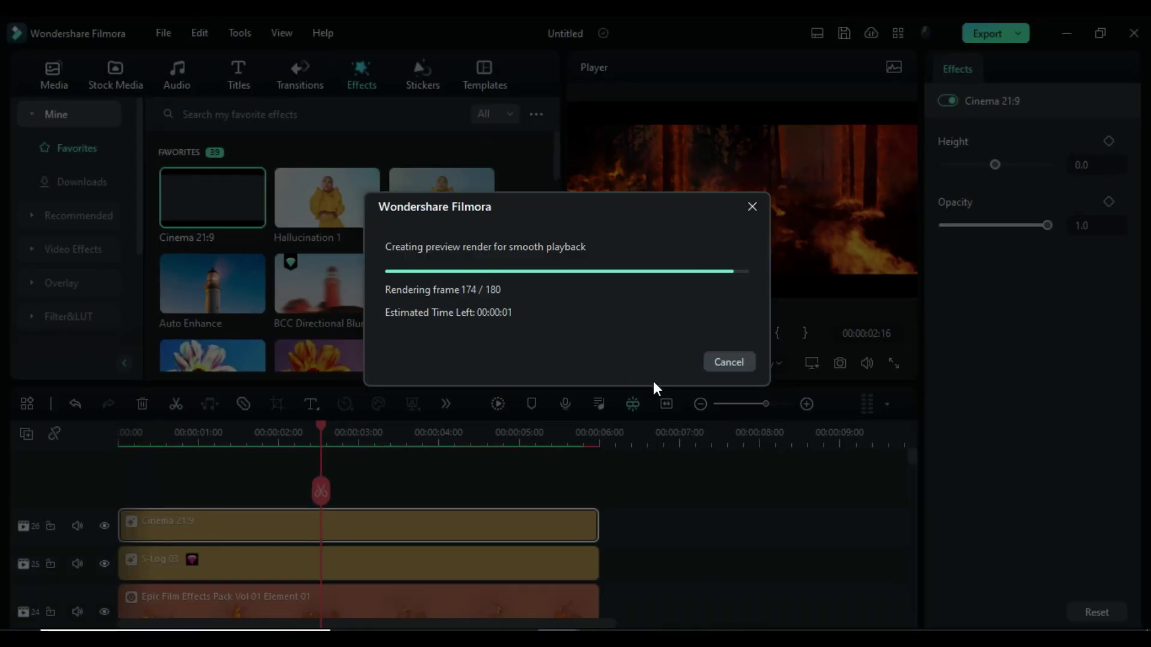
{"action": "left_click", "coordinate": [645, 364]}
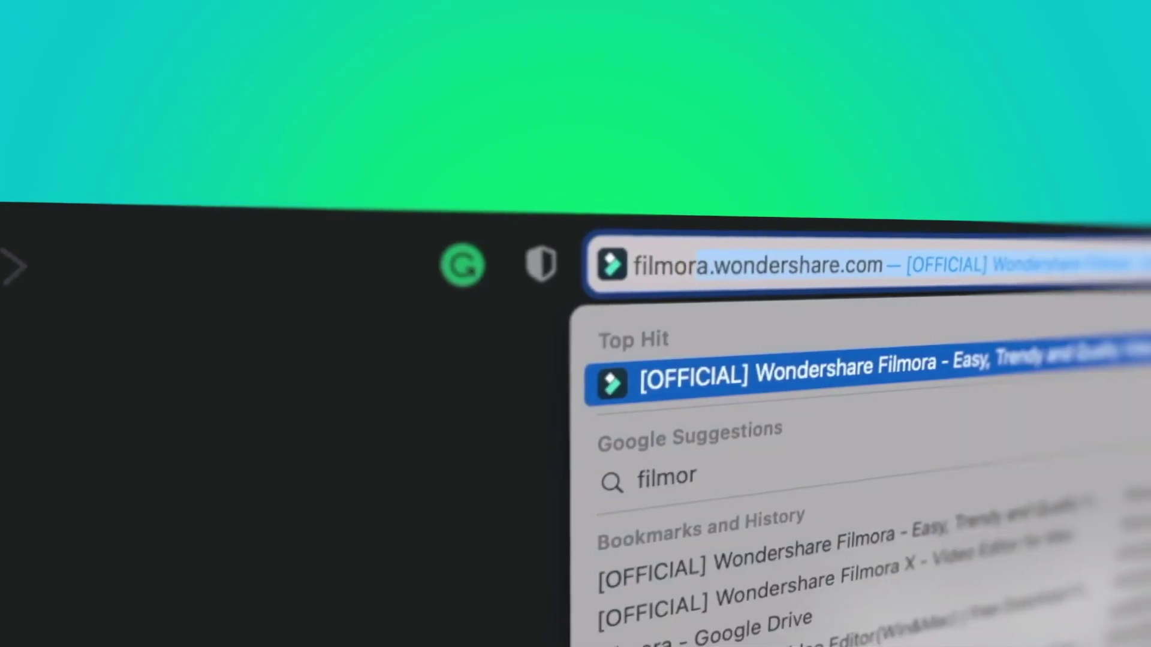
{"action": "type", "text": "a.wond"}
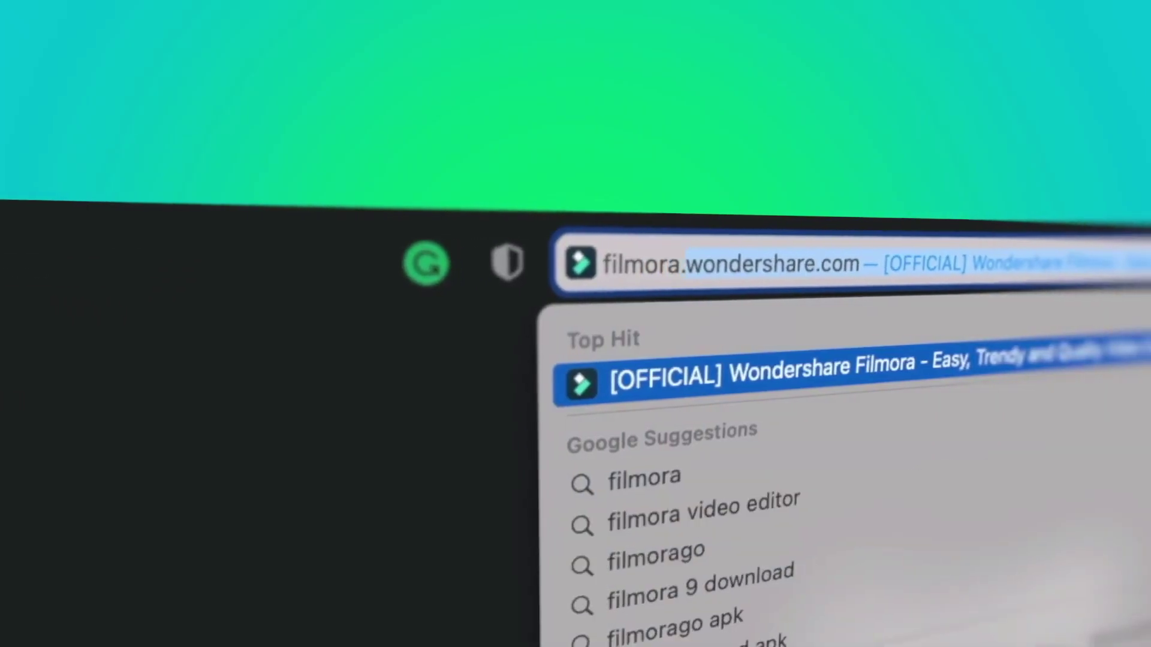
{"action": "type", "text": "ershare"}
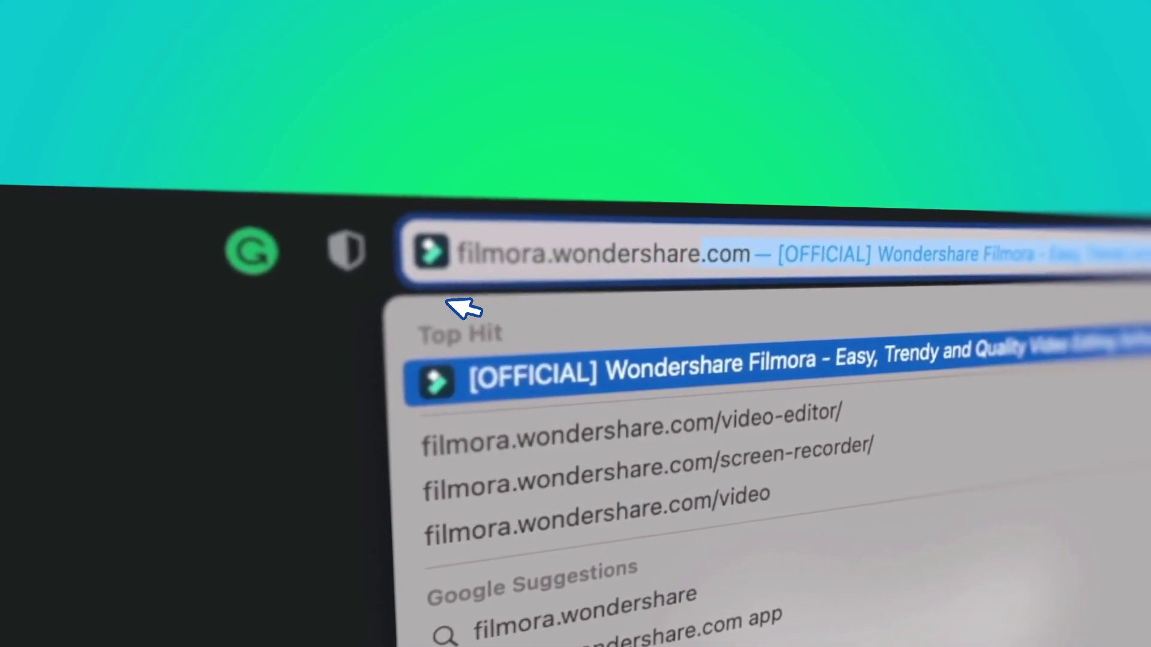